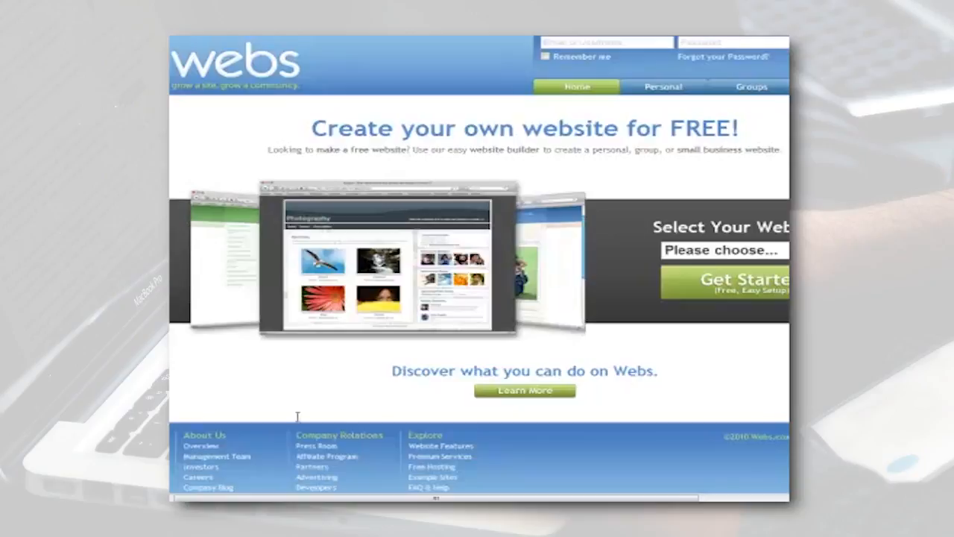
Choose Personal as the website type and start the free website sign-up.
{"action": "left_click", "coordinate": [316, 514]}
{"action": "scroll", "coordinate": [643, 296], "scroll_direction": "right", "scroll_amount": 5}
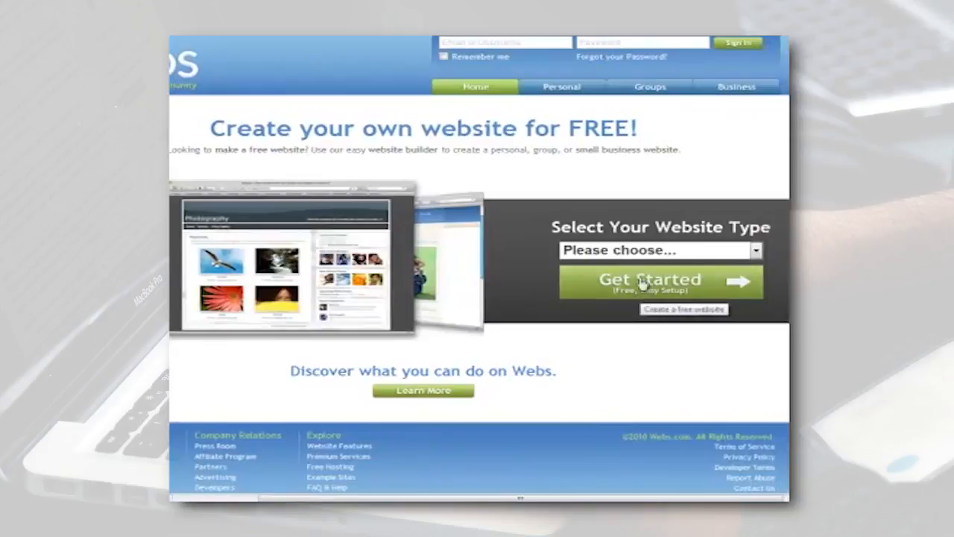
{"action": "left_click", "coordinate": [642, 251]}
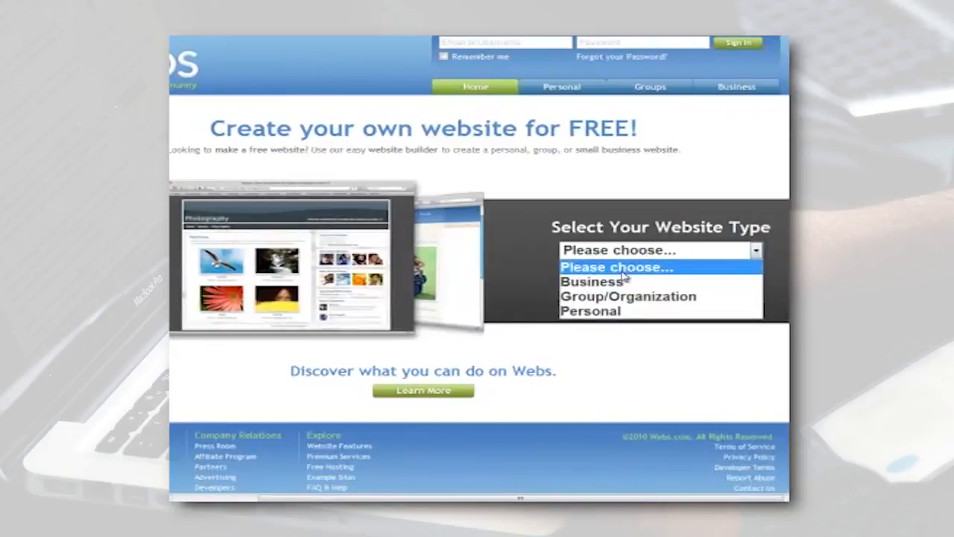
{"action": "left_click", "coordinate": [610, 312]}
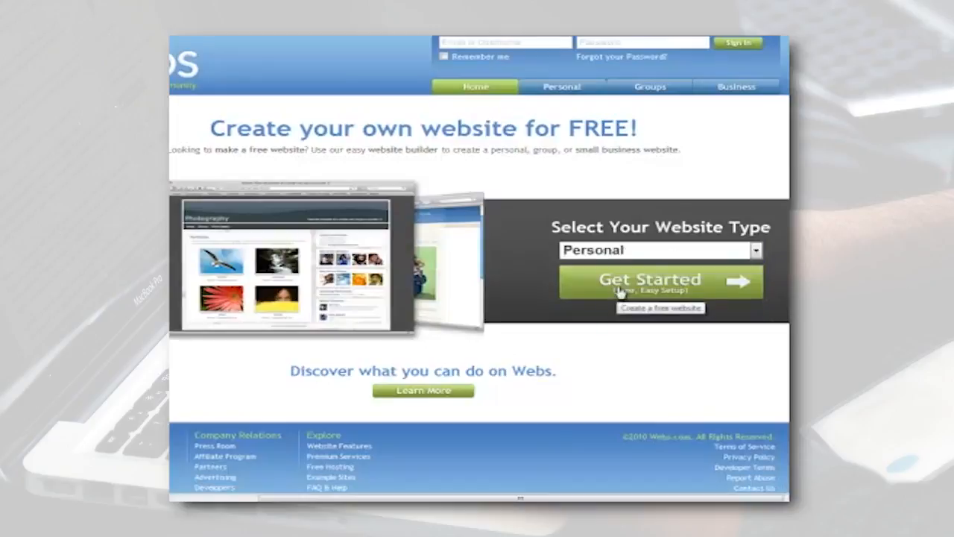
{"action": "left_click", "coordinate": [618, 291]}
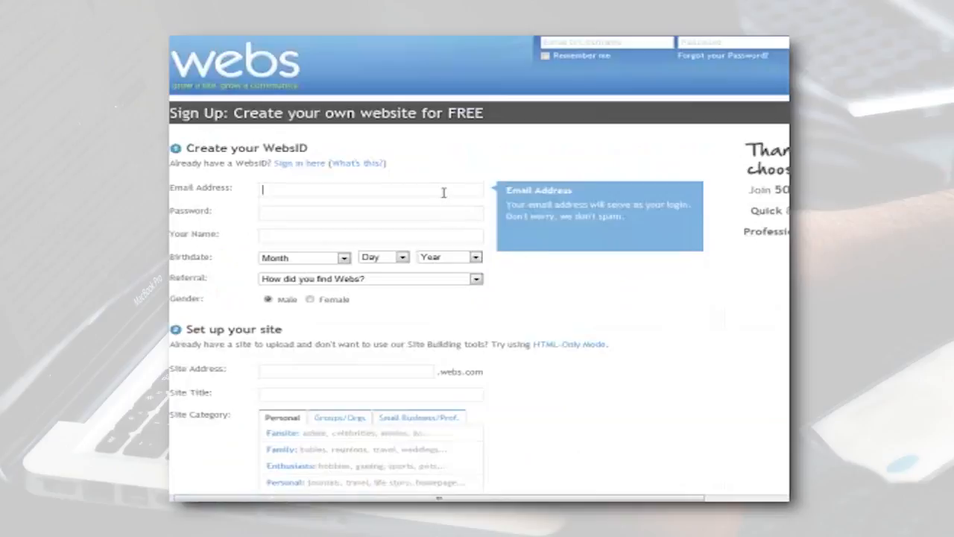
Enter the account's email address and password in the WebsID sign-up form.
{"action": "key", "text": "Tab"}
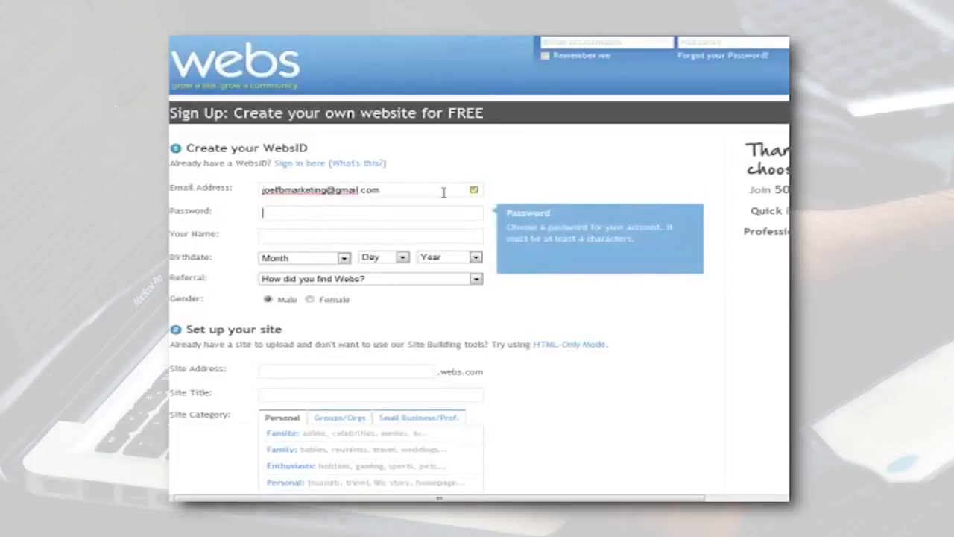
{"action": "type", "text": "••••••••••"}
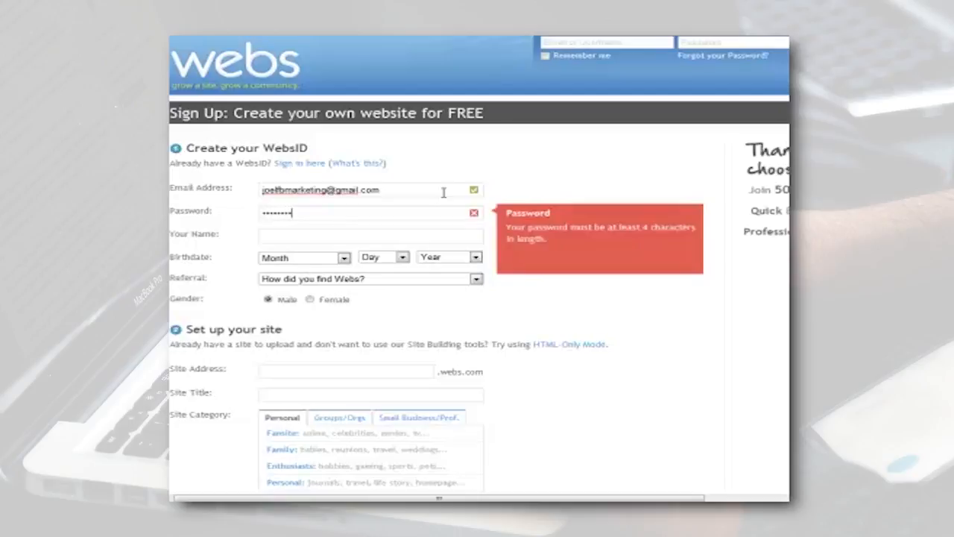
Enter the account owner's full name in the WebsID sign-up form.
{"action": "key", "text": "Tab"}
{"action": "type", "text": "Joel Brogh"}
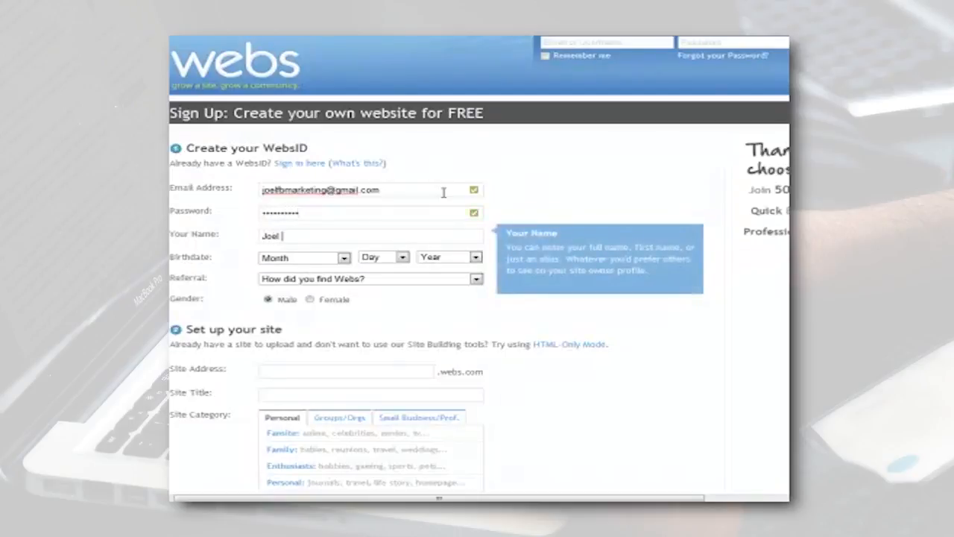
{"action": "key", "text": "BackSpace"}
{"action": "key", "text": "BackSpace"}
{"action": "type", "text": "ughton"}
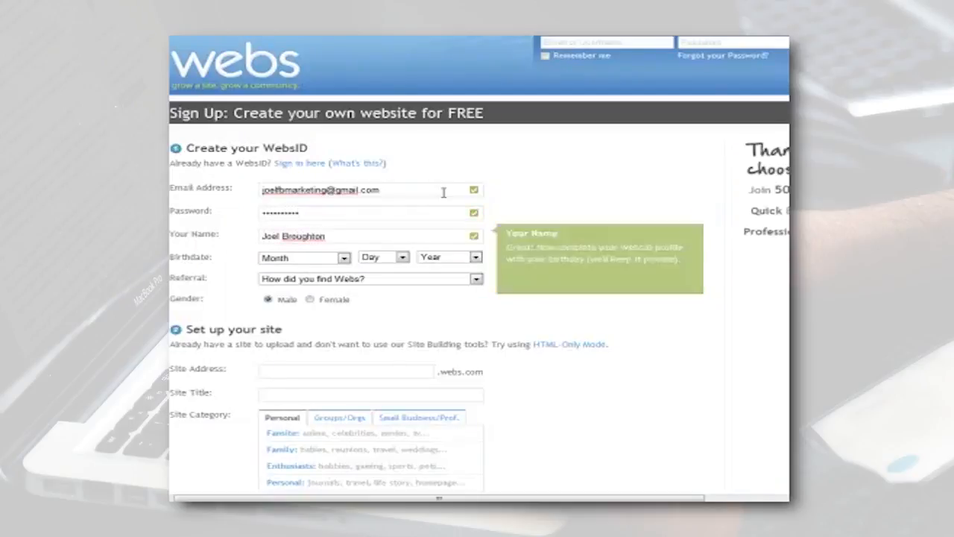
Set the account owner's birthdate by choosing its month, day and year.
{"action": "left_click", "coordinate": [345, 258]}
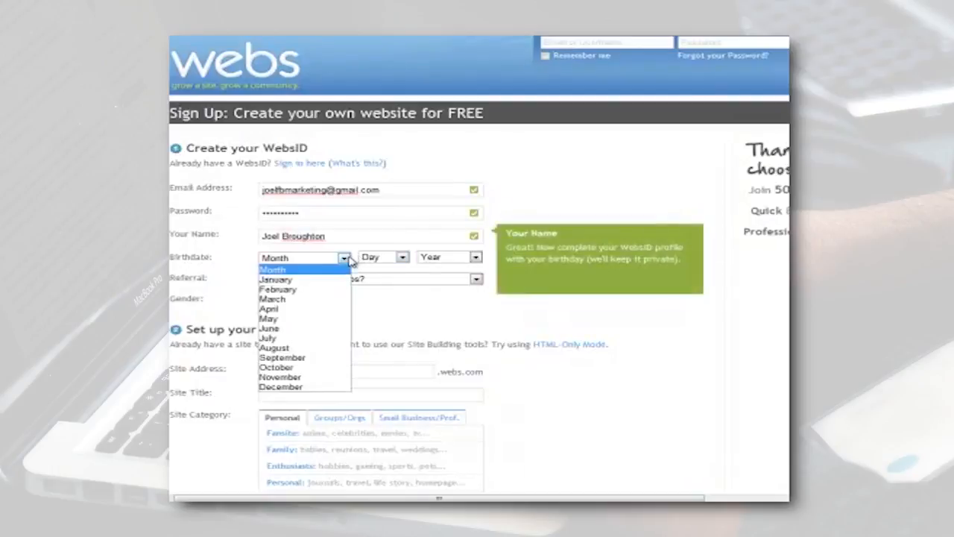
{"action": "left_click", "coordinate": [316, 348]}
{"action": "left_click", "coordinate": [385, 261]}
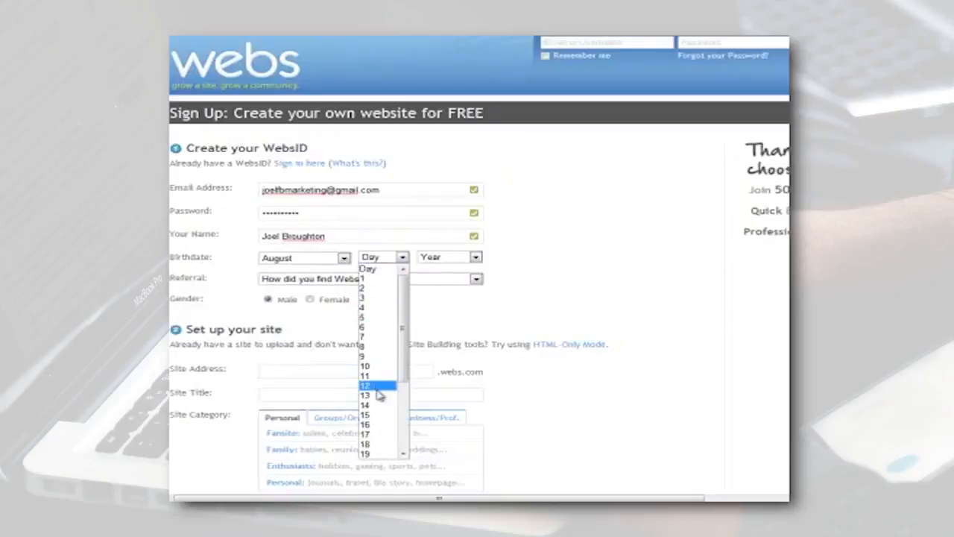
{"action": "left_click", "coordinate": [403, 455]}
{"action": "scroll", "coordinate": [395, 440], "scroll_direction": "down", "scroll_amount": 3}
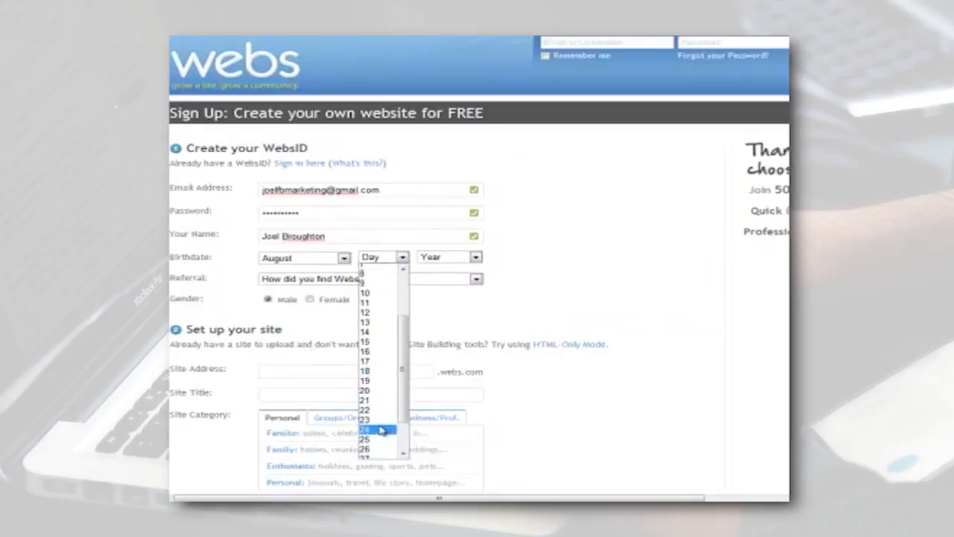
{"action": "left_click", "coordinate": [377, 422]}
{"action": "left_click", "coordinate": [448, 257]}
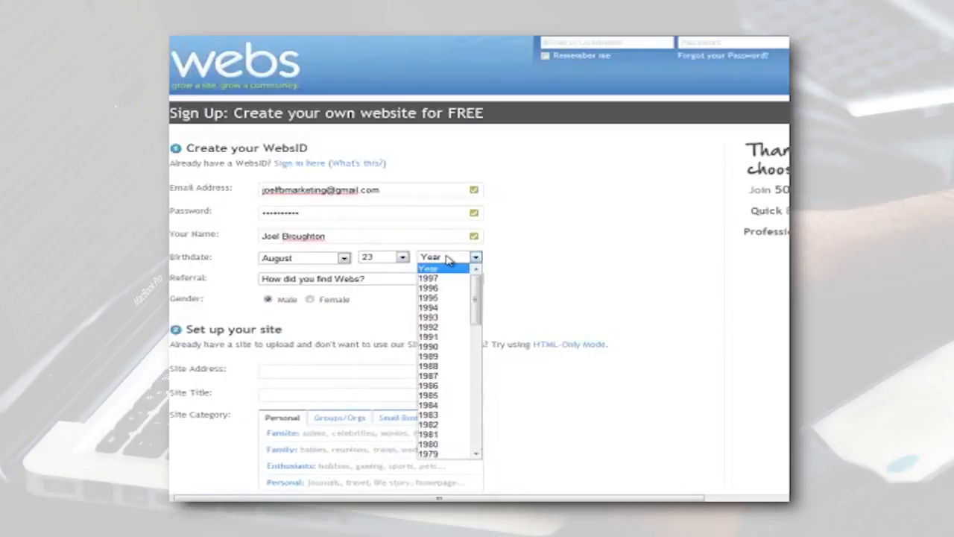
{"action": "left_click_drag", "start_coordinate": [474, 307], "coordinate": [478, 339]}
{"action": "left_click", "coordinate": [449, 385]}
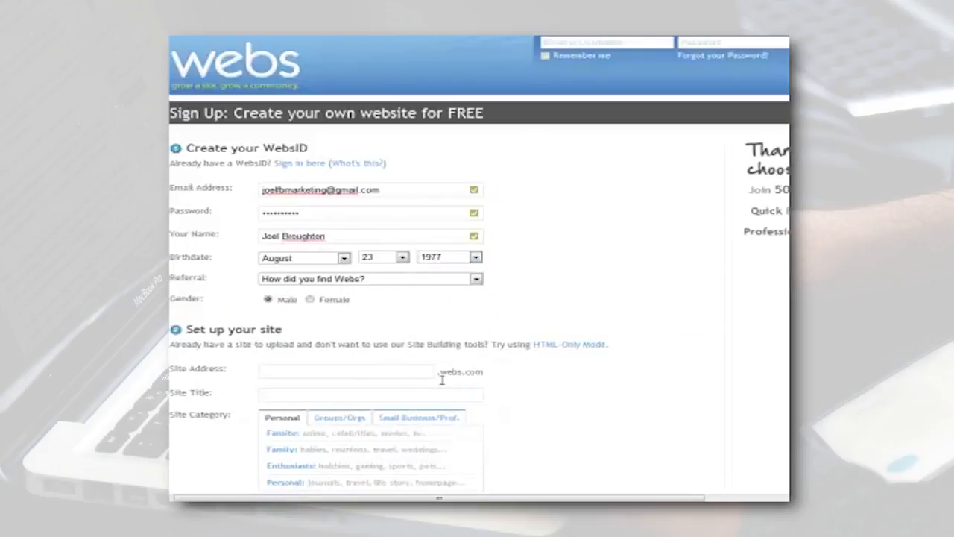
Set the referral to Friend, Family, or Colleague, and dismiss the Windows prompt by keeping the current color scheme but asking again.
{"action": "left_click", "coordinate": [348, 279]}
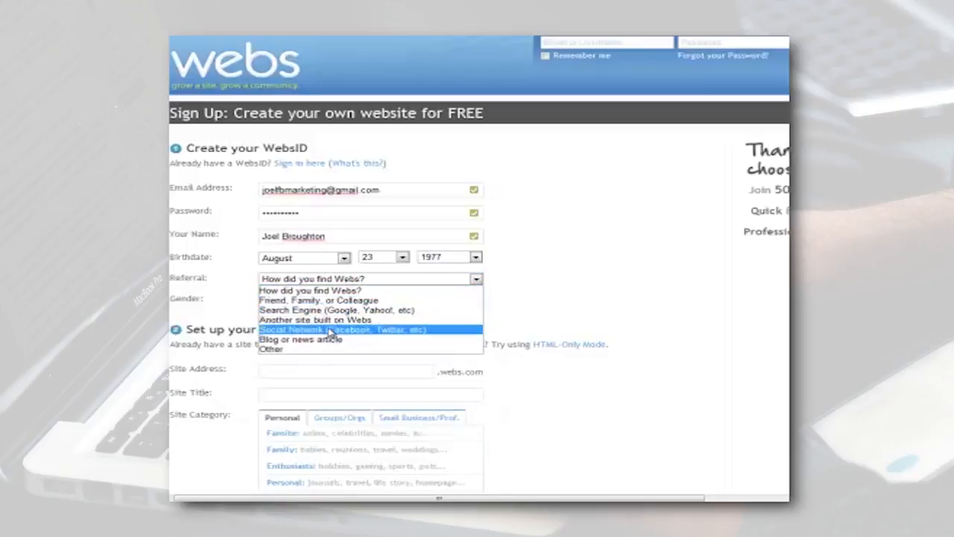
{"action": "left_click", "coordinate": [326, 300]}
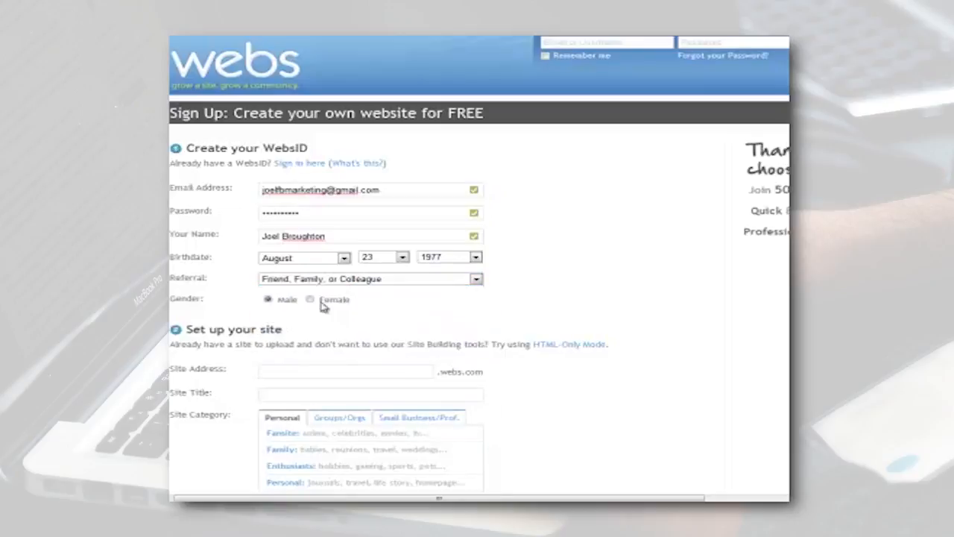
{"action": "left_click", "coordinate": [287, 365]}
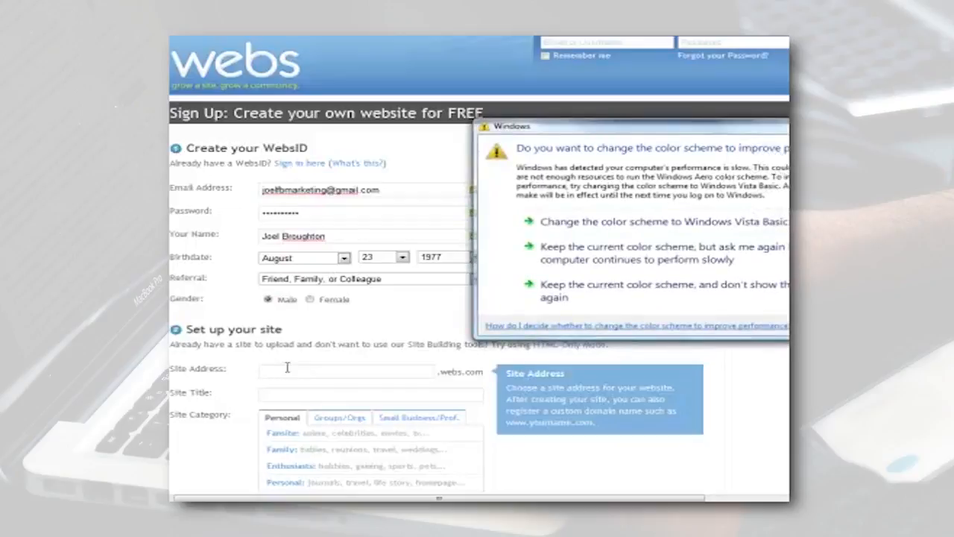
{"action": "left_click", "coordinate": [596, 246]}
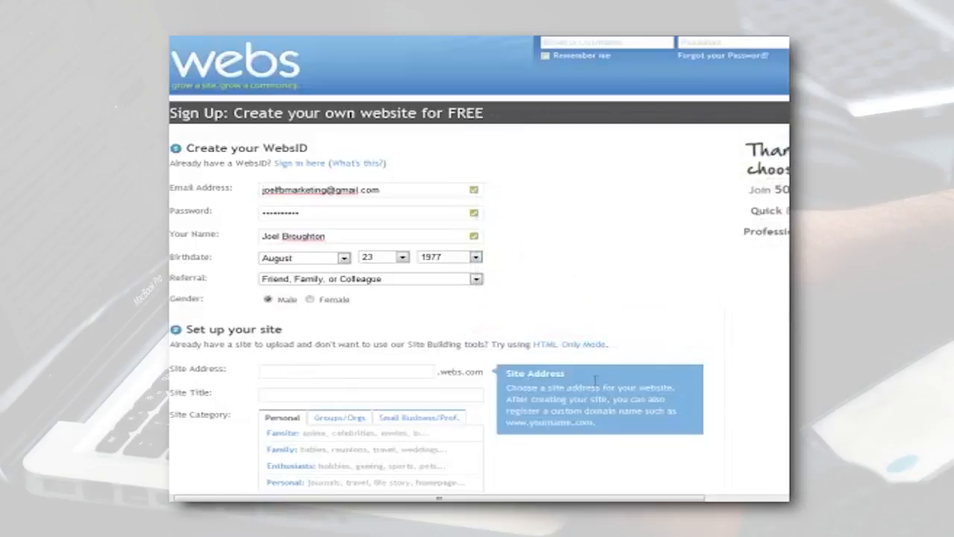
Copy the keyword phrase "online home business" from keywordsforSEOproject.txt into the form's site address.
{"action": "mouse_move", "coordinate": [445, 528]}
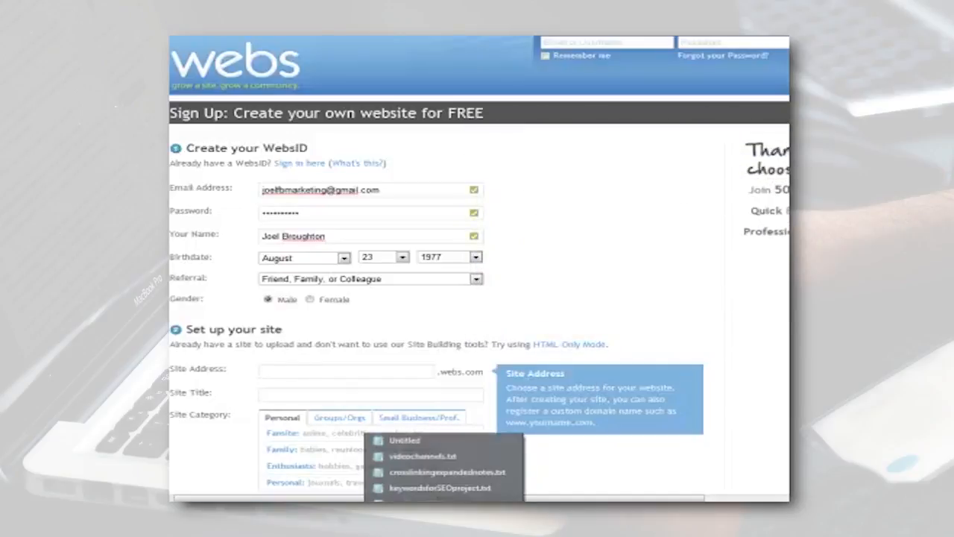
{"action": "mouse_move", "coordinate": [417, 488]}
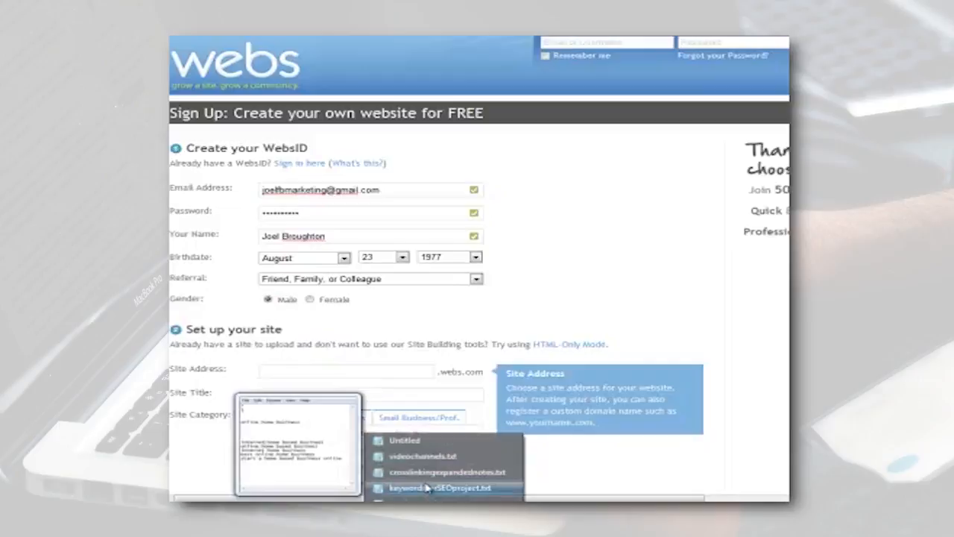
{"action": "left_click_drag", "start_coordinate": [895, 132], "coordinate": [615, 134]}
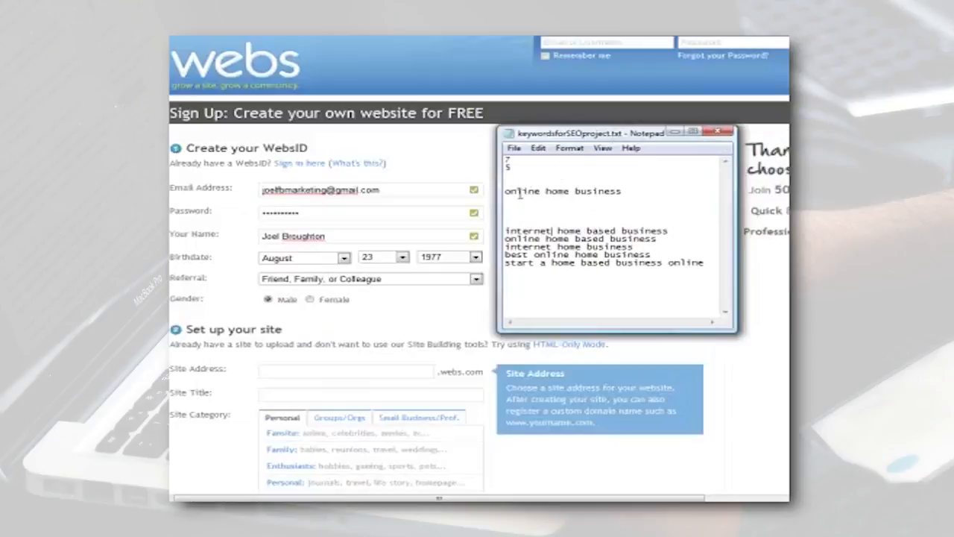
{"action": "left_click_drag", "start_coordinate": [505, 191], "coordinate": [620, 189]}
{"action": "key", "text": "ctrl+c"}
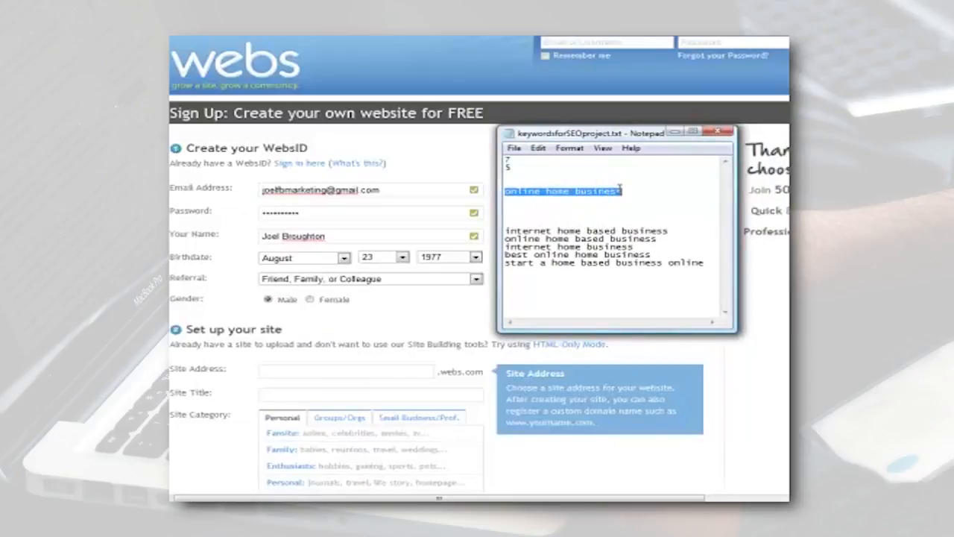
{"action": "left_click_drag", "start_coordinate": [681, 133], "coordinate": [953, 105]}
{"action": "left_click", "coordinate": [386, 367]}
{"action": "key", "text": "ctrl+v"}
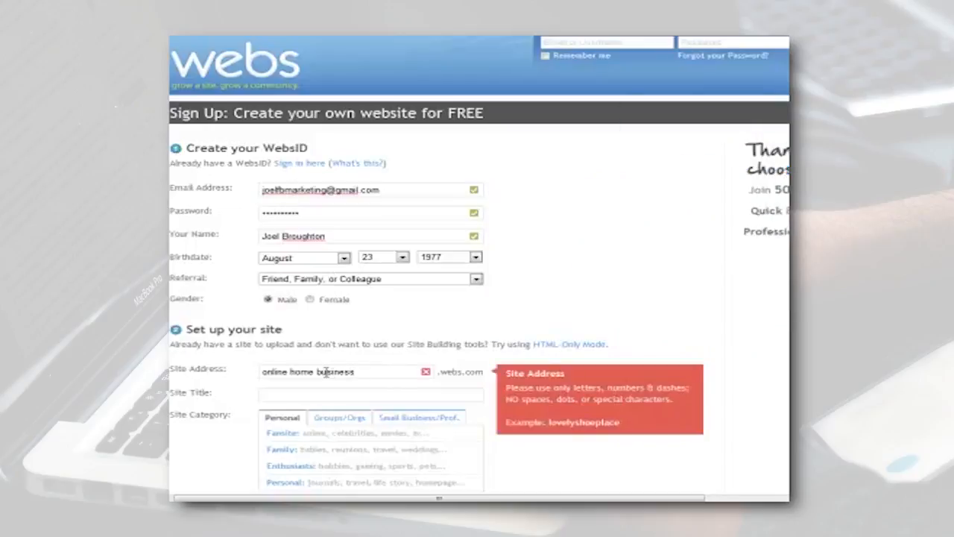
Remove the spaces from the site address so it reads onlinehomebusiness.
{"action": "left_click", "coordinate": [318, 372]}
{"action": "key", "text": "BackSpace"}
{"action": "left_click", "coordinate": [289, 372]}
{"action": "key", "text": "BackSpace"}
{"action": "left_click", "coordinate": [405, 375]}
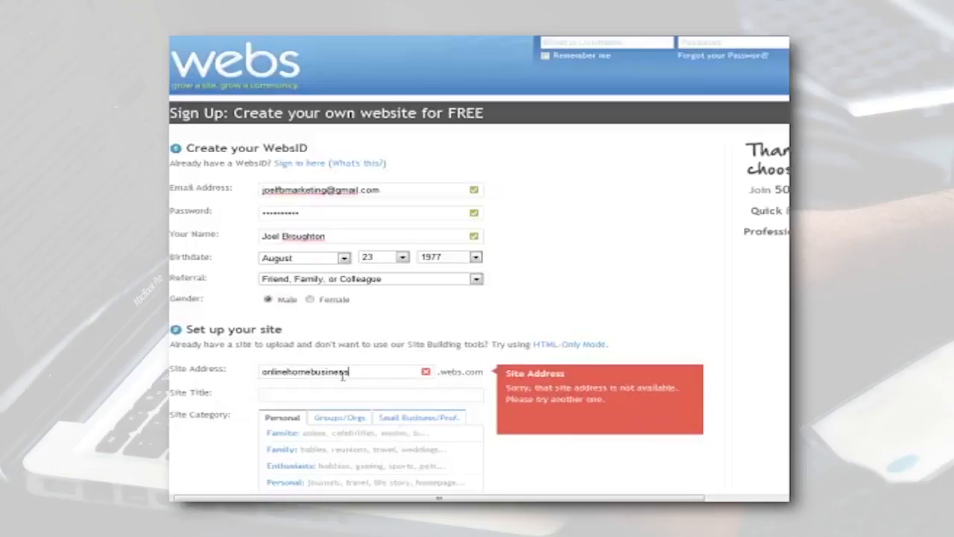
Add the prefix "howtostartan" to the site address, making it howtostartanonlinehomebusiness.
{"action": "left_click", "coordinate": [261, 372]}
{"action": "type", "text": "howtostartan"}
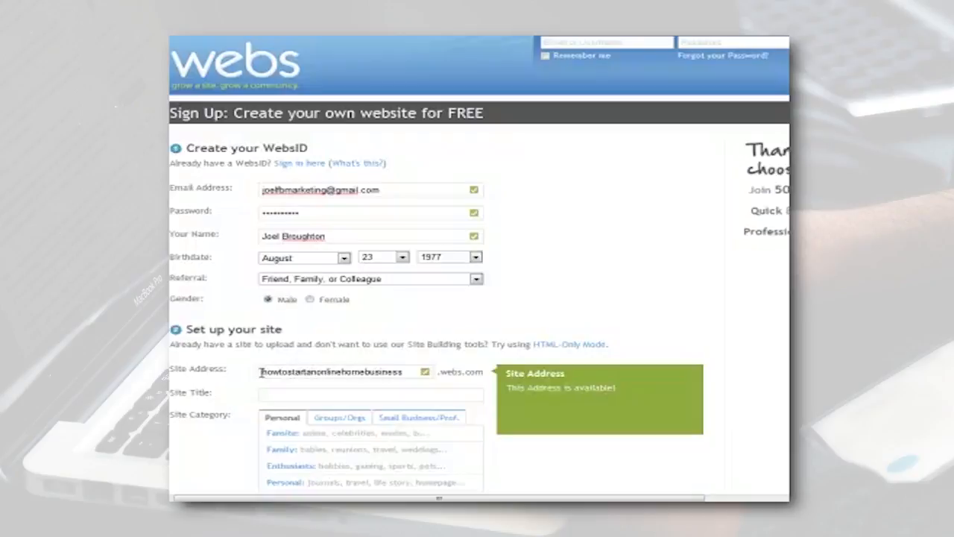
{"action": "left_click", "coordinate": [291, 391]}
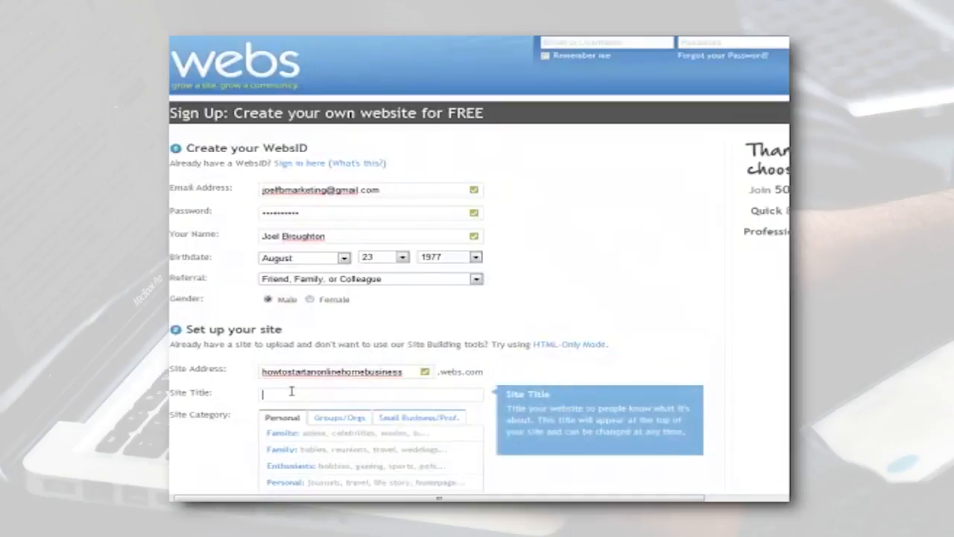
Shorten the site address to startanonlinehomebusiness by replacing its prefix with "startan".
{"action": "left_click", "coordinate": [314, 372]}
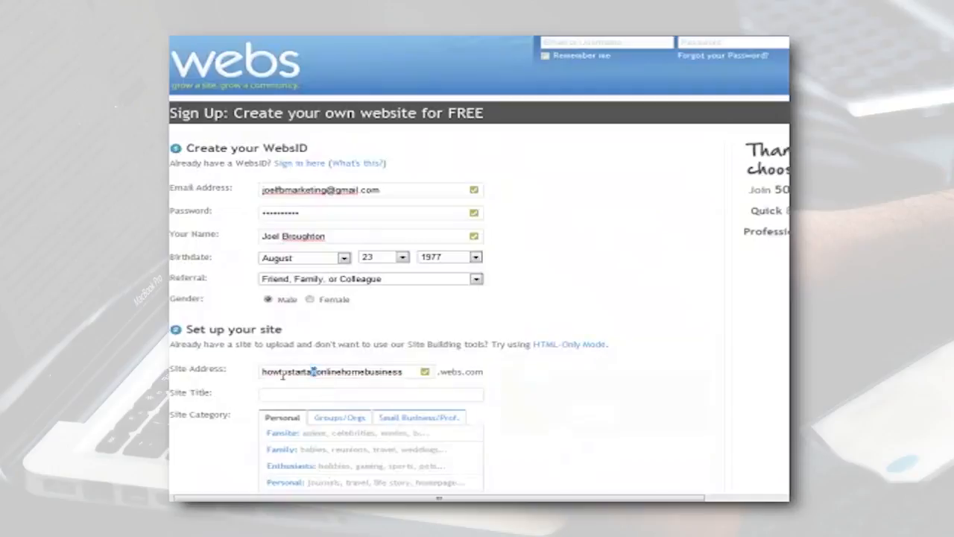
{"action": "left_click_drag", "start_coordinate": [282, 375], "coordinate": [228, 385]}
{"action": "key", "text": "BackSpace"}
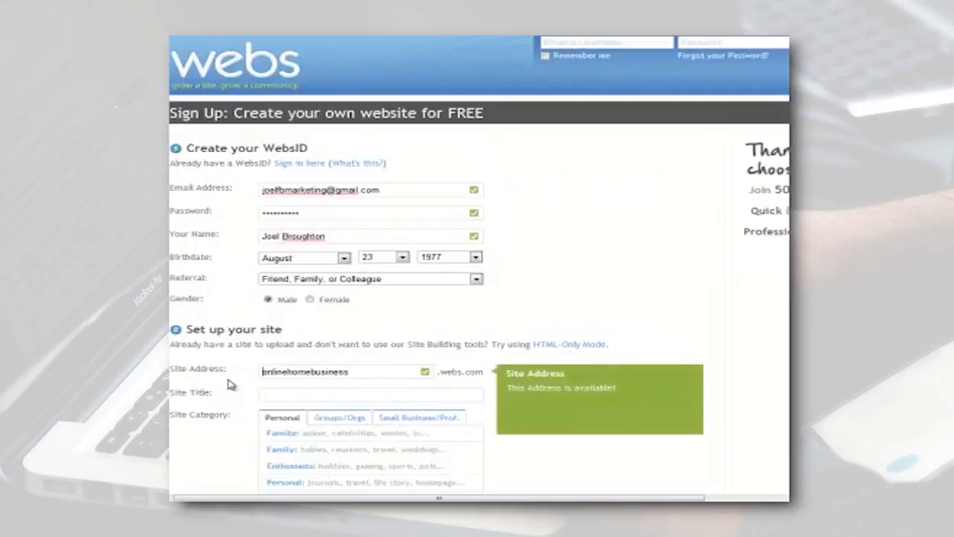
{"action": "type", "text": "startan"}
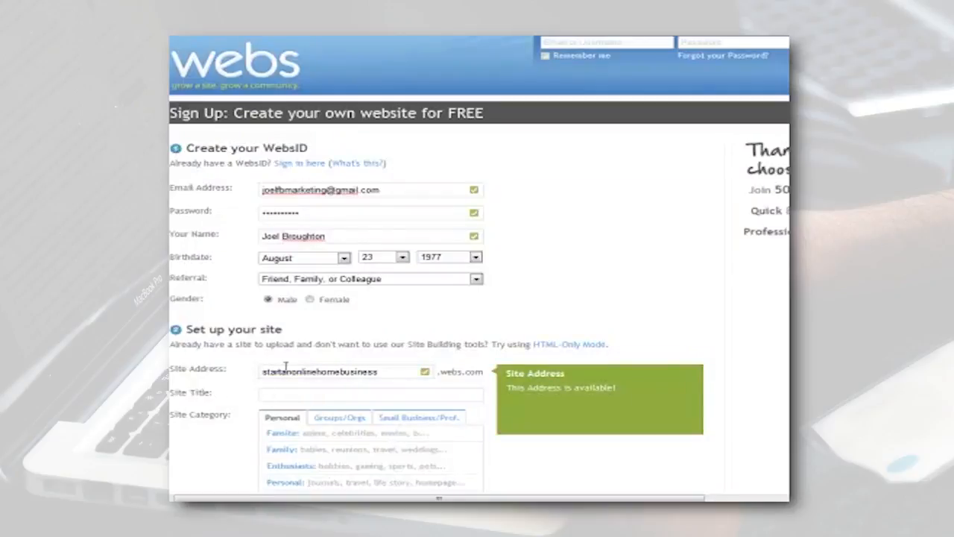
Change the site address to newonlinehomebusiness and set the site title to "Online Home Business".
{"action": "left_click_drag", "start_coordinate": [290, 372], "coordinate": [240, 380]}
{"action": "type", "text": "new"}
{"action": "left_click", "coordinate": [271, 392]}
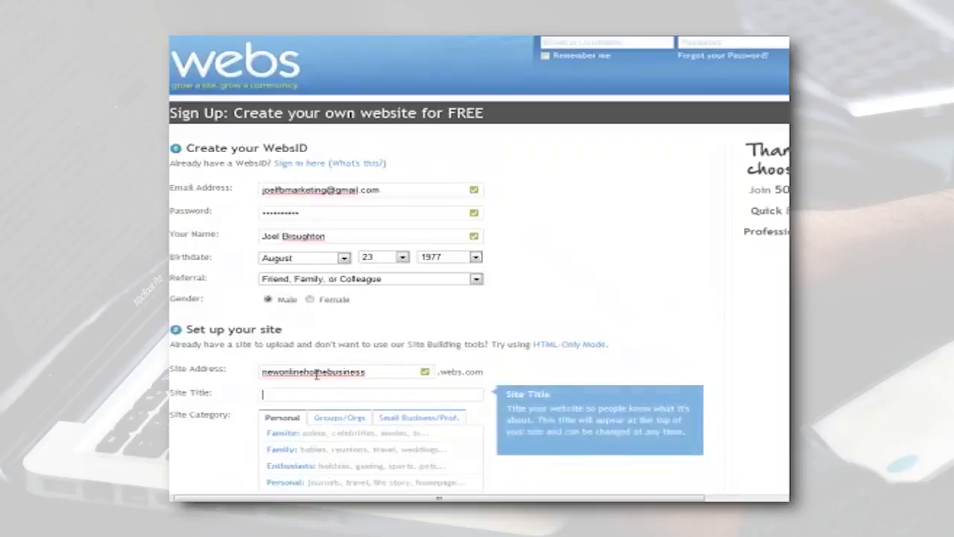
{"action": "type", "text": "Online Home Business"}
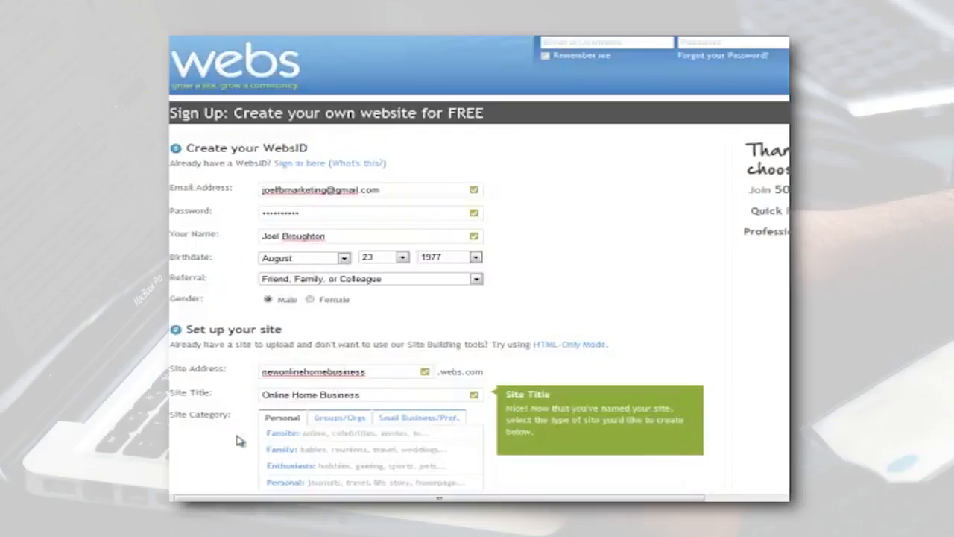
Check the business and group site categories, and choose the Personal category for journals, travel, life story and homepage sites.
{"action": "scroll", "coordinate": [236, 439], "scroll_direction": "down", "scroll_amount": 4}
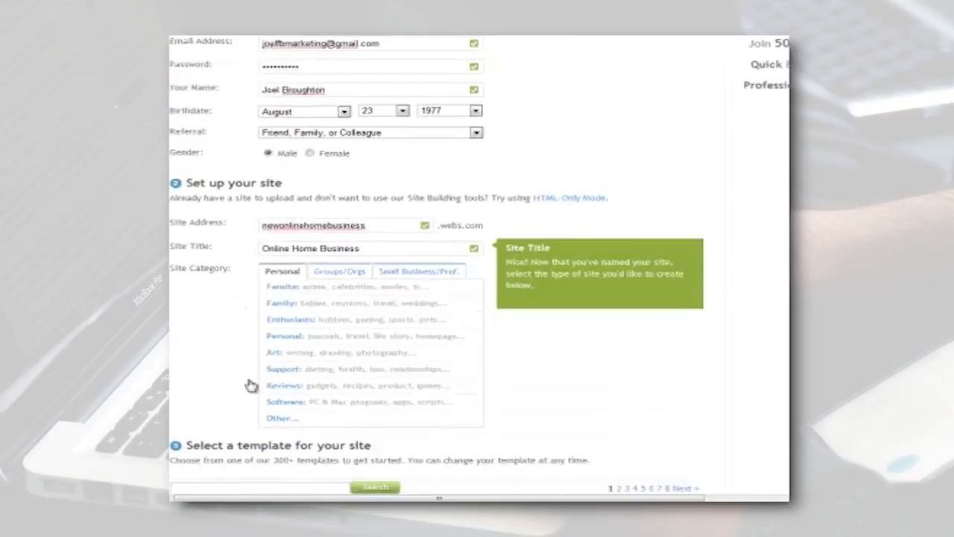
{"action": "left_click", "coordinate": [389, 275]}
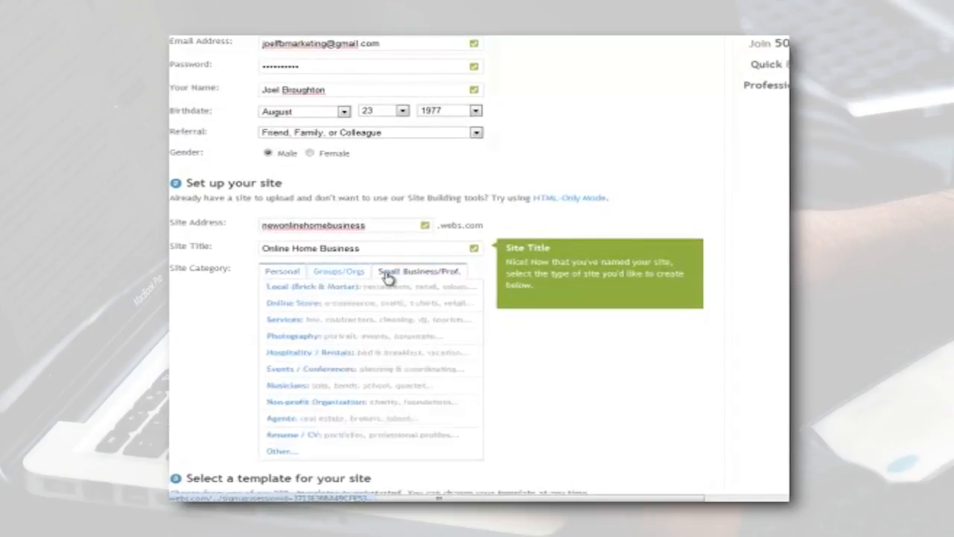
{"action": "left_click", "coordinate": [330, 273]}
{"action": "left_click", "coordinate": [297, 273]}
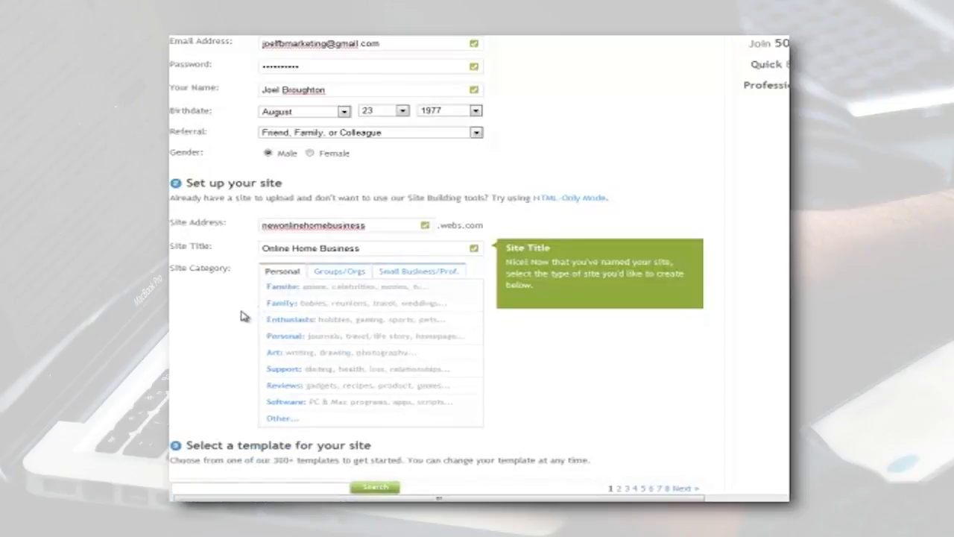
{"action": "left_click", "coordinate": [282, 339]}
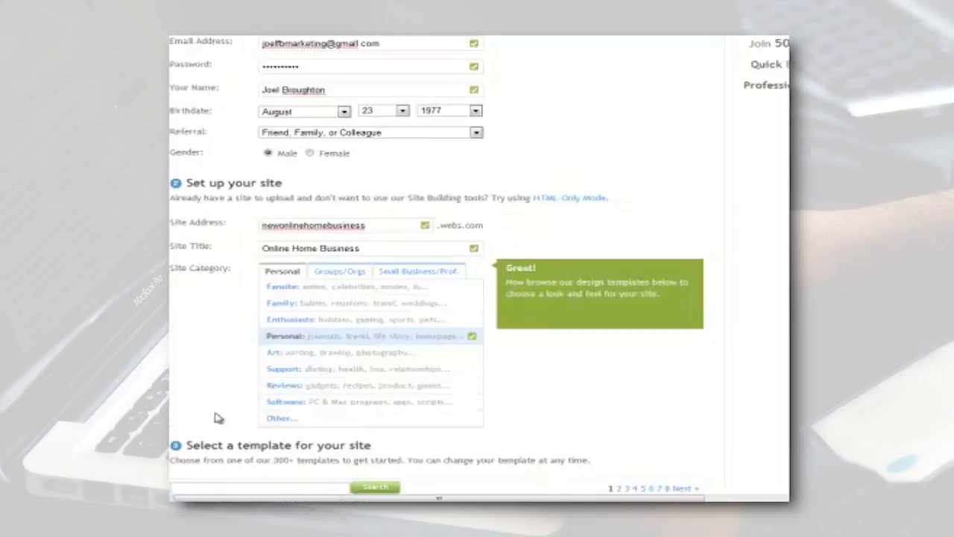
Choose the Seasonal Summer template for the site and continue to the next sign-up stage.
{"action": "scroll", "coordinate": [217, 417], "scroll_direction": "down", "scroll_amount": 3}
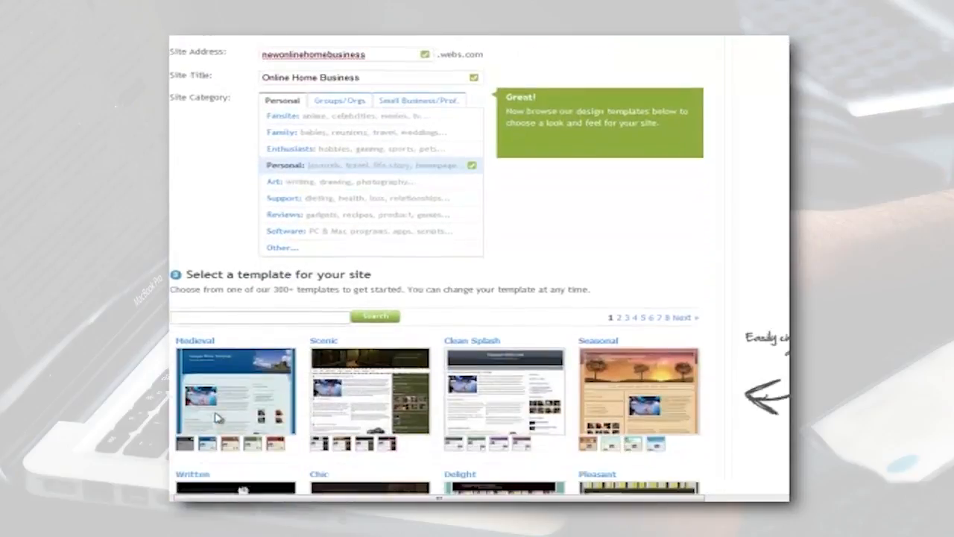
{"action": "scroll", "coordinate": [217, 417], "scroll_direction": "down", "scroll_amount": 2}
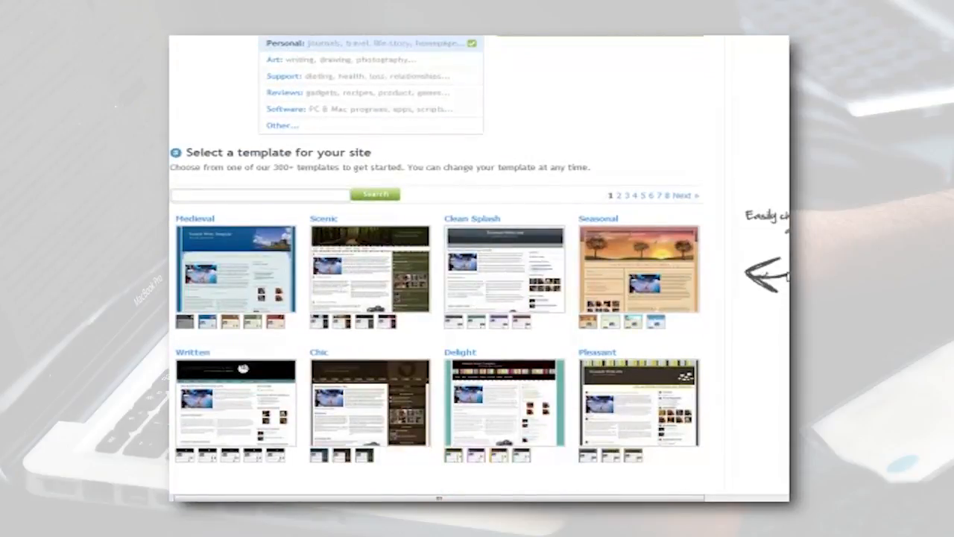
{"action": "scroll", "coordinate": [481, 269], "scroll_direction": "down", "scroll_amount": 2}
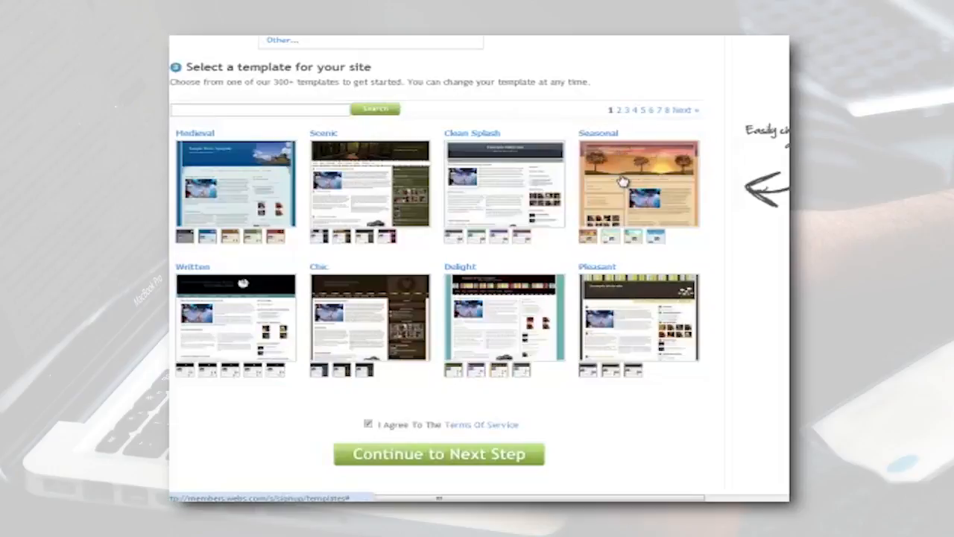
{"action": "left_click", "coordinate": [634, 238]}
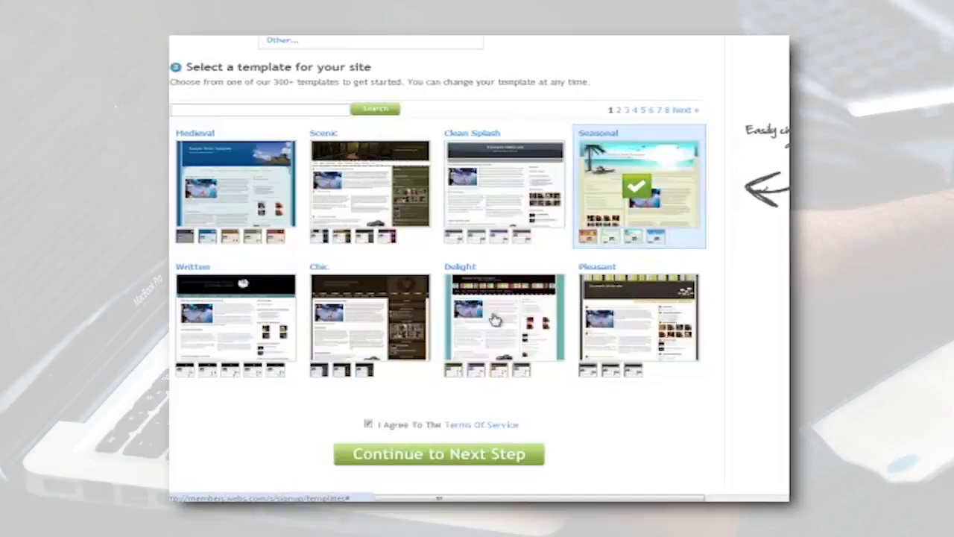
{"action": "left_click", "coordinate": [409, 456]}
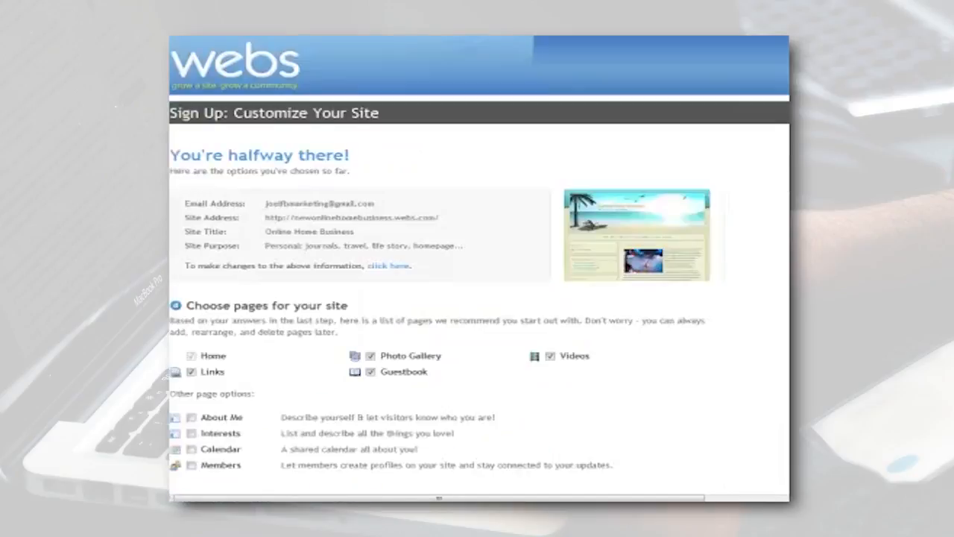
Create the site with the recommended Home, Links, Photo Gallery, Guestbook and Videos pages.
{"action": "scroll", "coordinate": [326, 488], "scroll_direction": "down", "scroll_amount": 1}
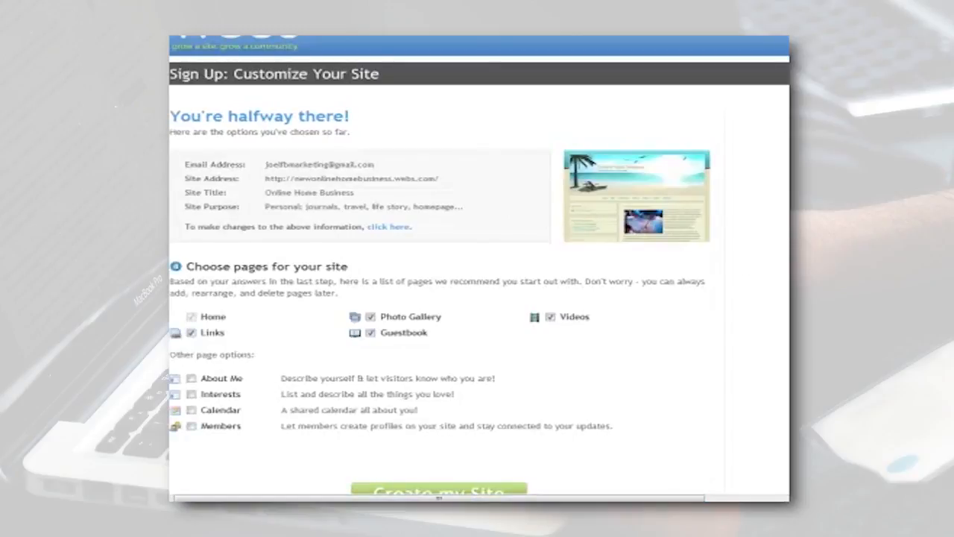
{"action": "scroll", "coordinate": [480, 265], "scroll_direction": "down", "scroll_amount": 2}
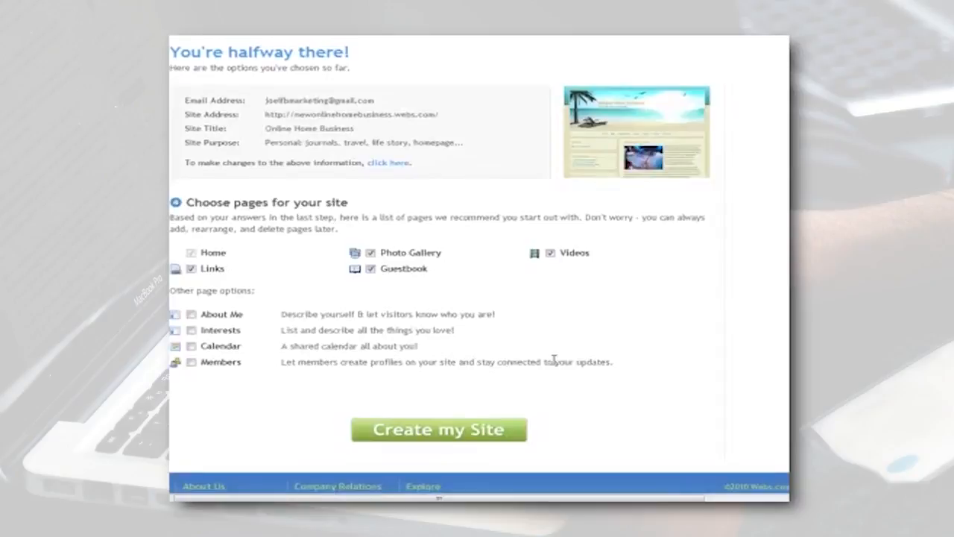
{"action": "left_click", "coordinate": [457, 436]}
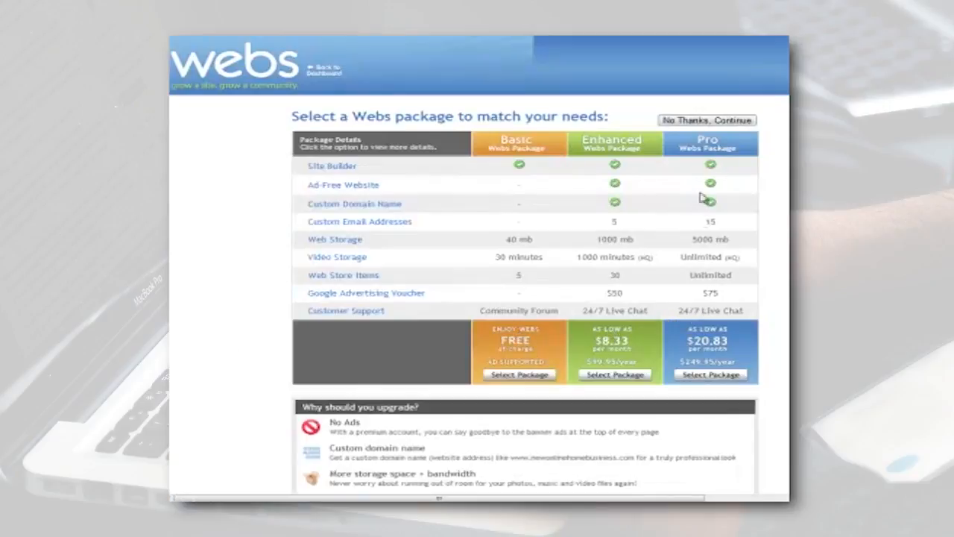
Decline the Webs package offer and start building the site without watching the tutorial video.
{"action": "left_click", "coordinate": [714, 124]}
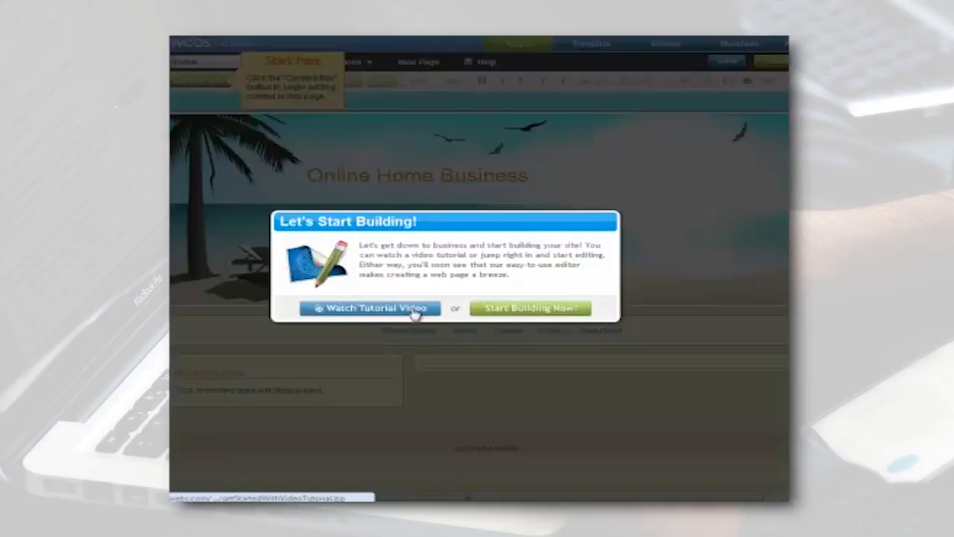
{"action": "left_click", "coordinate": [479, 310]}
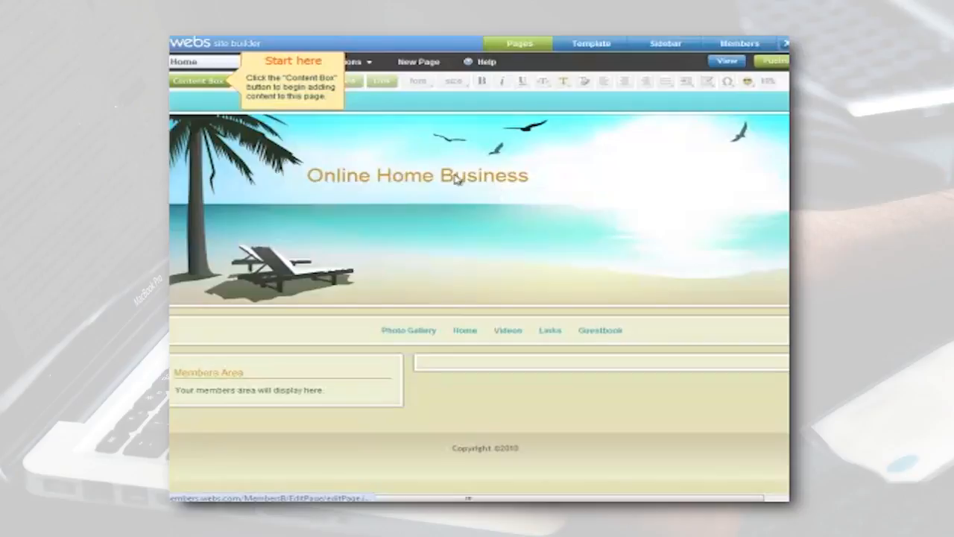
Add two content boxes to the Home page and collapse the content box options.
{"action": "left_click", "coordinate": [190, 88]}
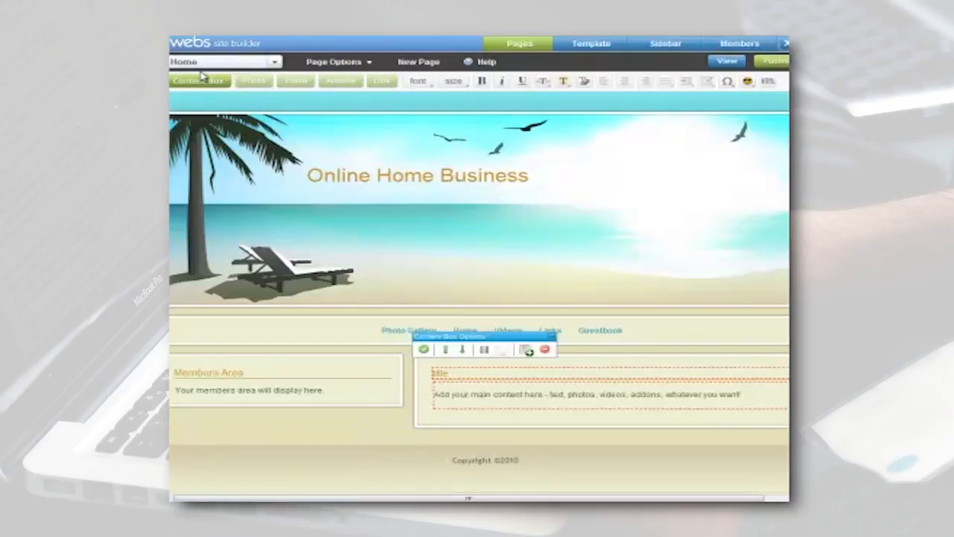
{"action": "left_click", "coordinate": [199, 87]}
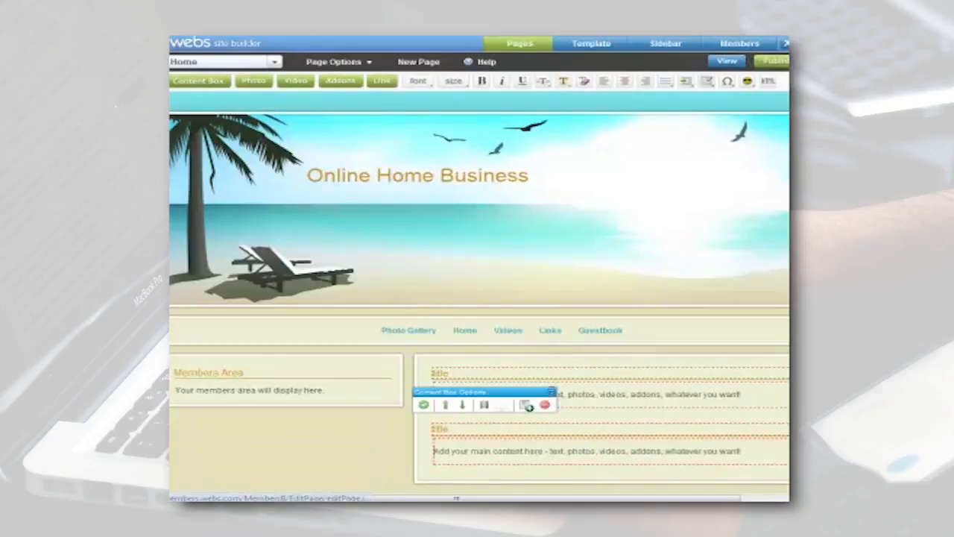
{"action": "left_click", "coordinate": [551, 392]}
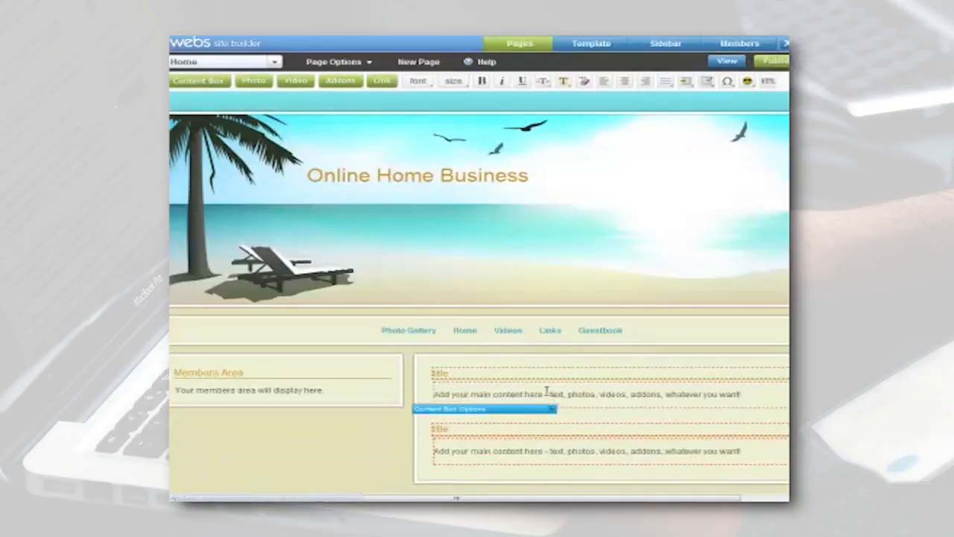
Replace the first content box's placeholder title with "How I Started a Fabulous Online Home Business".
{"action": "left_click", "coordinate": [478, 373]}
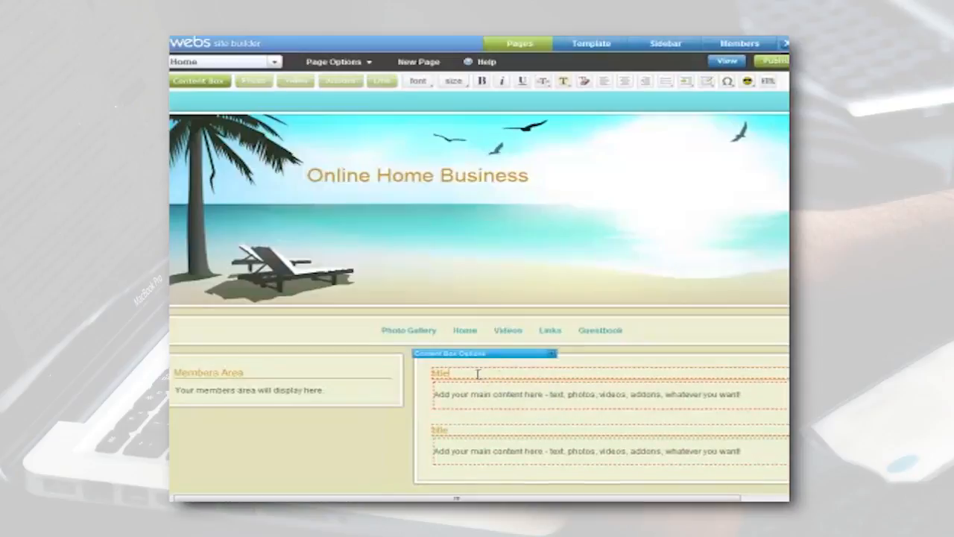
{"action": "left_click_drag", "start_coordinate": [455, 373], "coordinate": [422, 376]}
{"action": "key", "text": "BackSpace"}
{"action": "type", "text": "How I"}
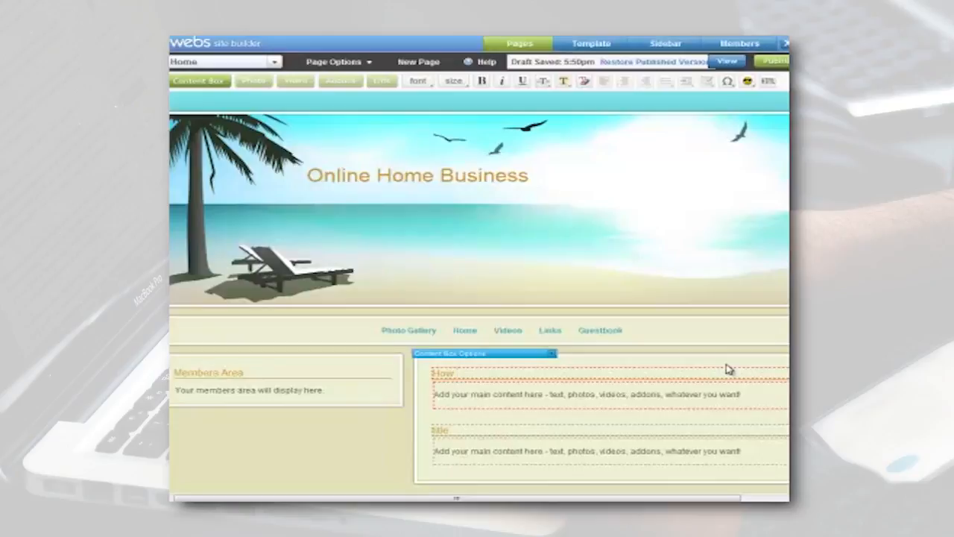
{"action": "type", "text": "Started a Fabulous Onlin"}
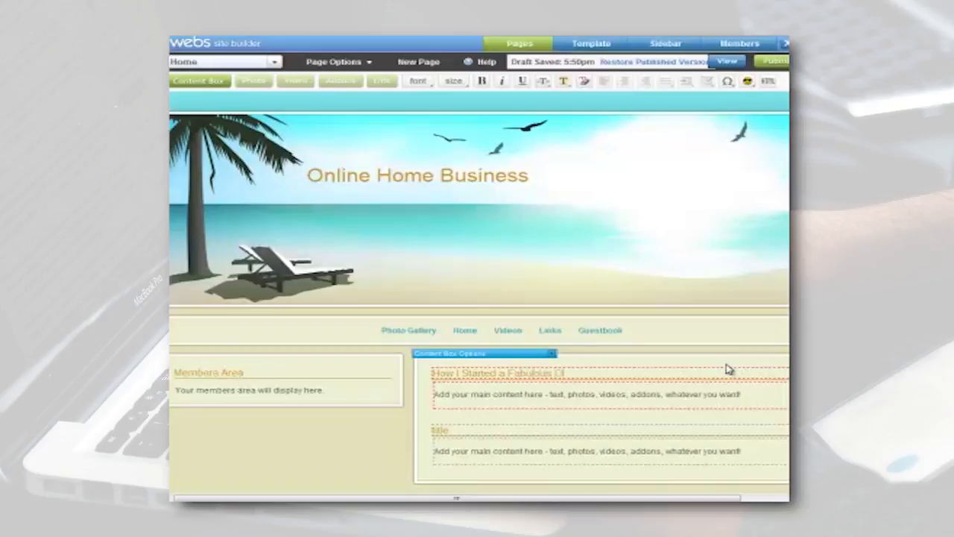
{"action": "type", "text": "e Home Business!"}
Delete the placeholder body text from the first content box.
{"action": "left_click", "coordinate": [671, 393]}
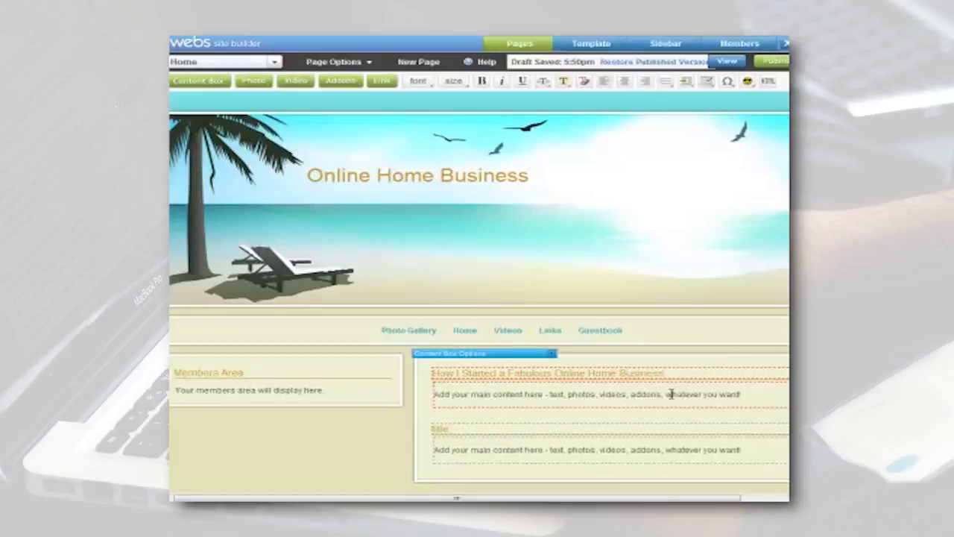
{"action": "left_click", "coordinate": [487, 393]}
{"action": "left_click_drag", "start_coordinate": [744, 394], "coordinate": [405, 383]}
{"action": "key", "text": "BackSpace"}
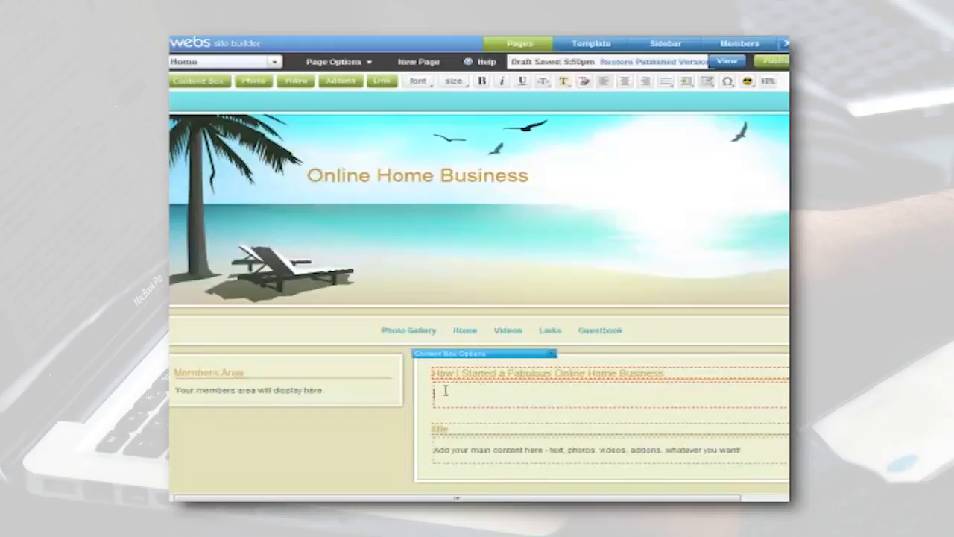
{"action": "type", "text": "Homeased b"}
{"action": "key", "text": "BackSpace"}
{"action": "key", "text": "BackSpace"}
{"action": "key", "text": "BackSpace"}
{"action": "key", "text": "BackSpace"}
{"action": "key", "text": "BackSpace"}
{"action": "key", "text": "BackSpace"}
{"action": "key", "text": "BackSpace"}
{"action": "key", "text": "BackSpace"}
{"action": "key", "text": "BackSpace"}
{"action": "key", "text": "BackSpace"}
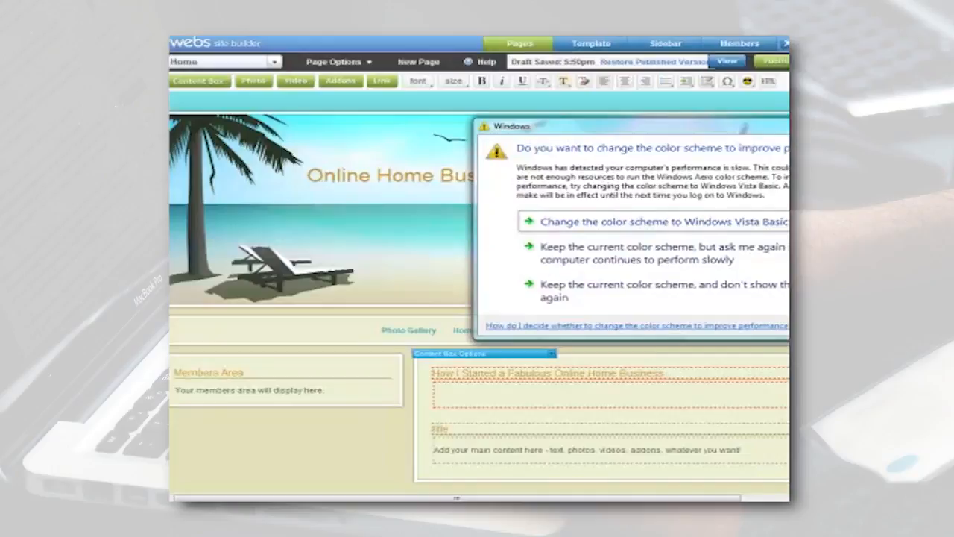
{"action": "key", "text": "Escape"}
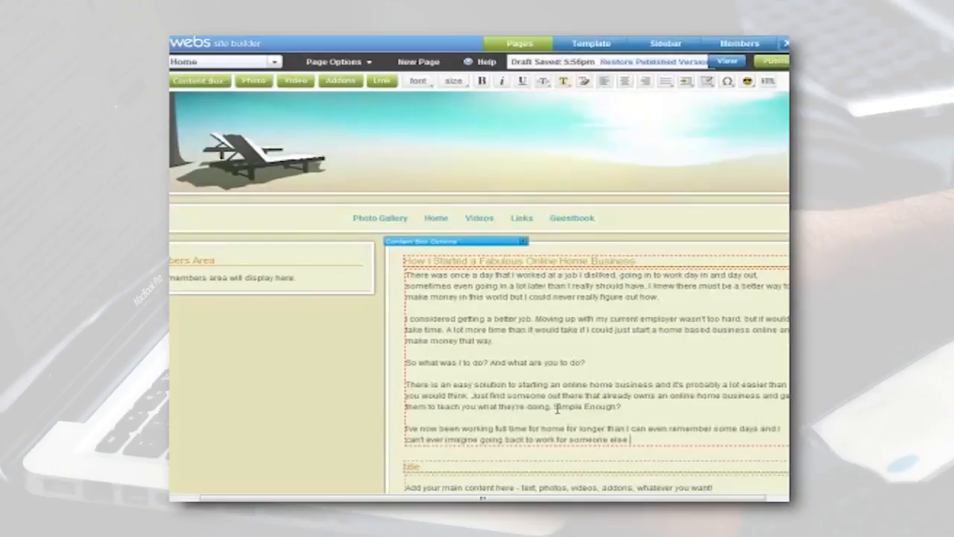
Copy the whole article from the first content box and paste it into the blank Word document to check its word count.
{"action": "left_click_drag", "start_coordinate": [507, 343], "coordinate": [406, 275]}
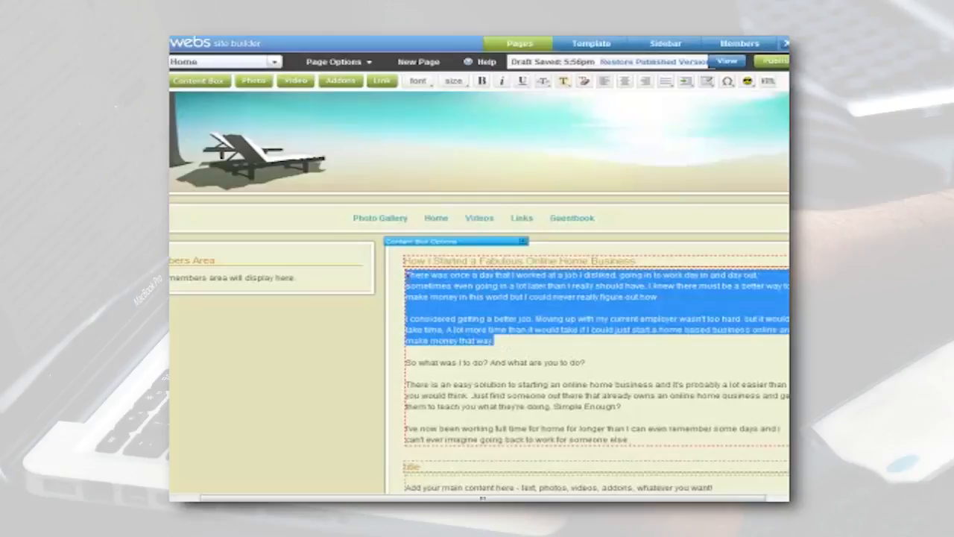
{"action": "left_click", "coordinate": [407, 276]}
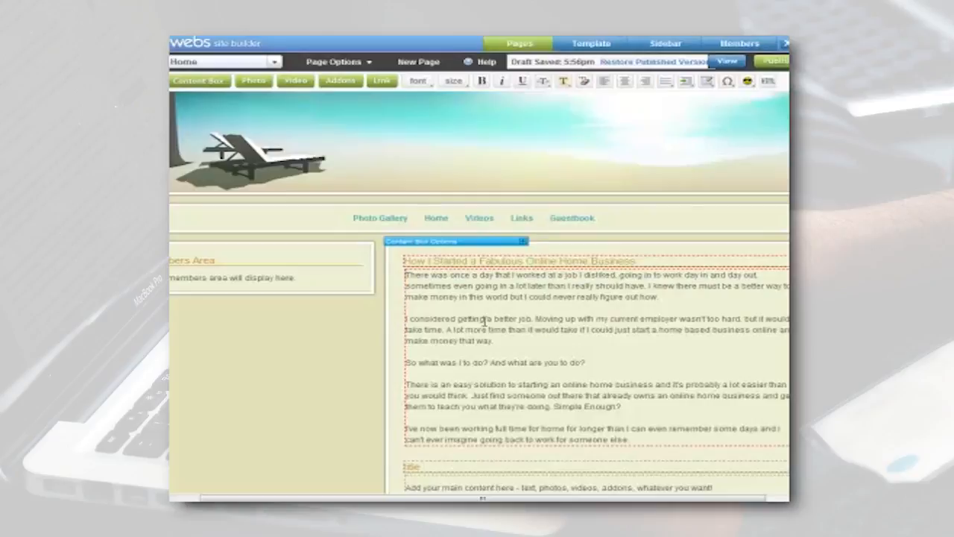
{"action": "left_click", "coordinate": [643, 438]}
{"action": "left_click_drag", "start_coordinate": [632, 440], "coordinate": [608, 429]}
{"action": "left_click_drag", "start_coordinate": [453, 306], "coordinate": [408, 274]}
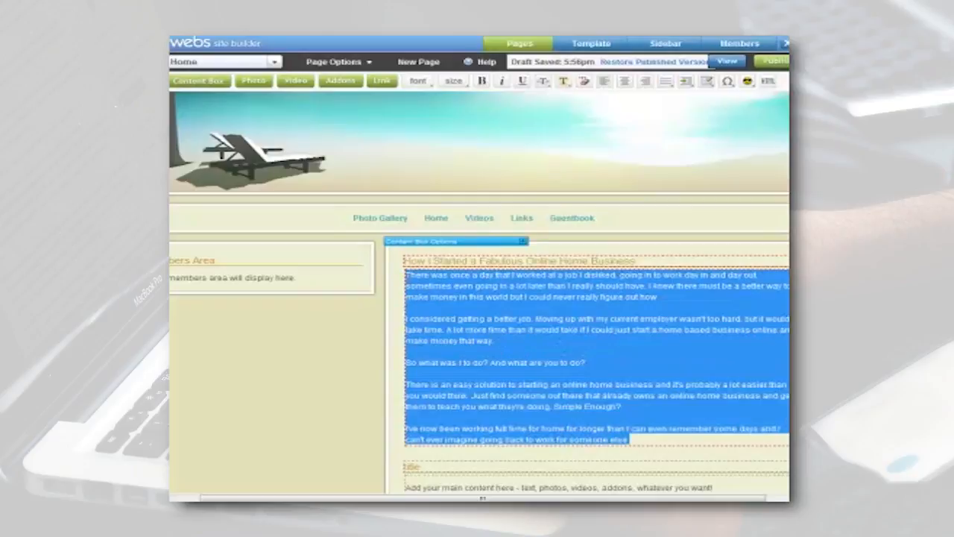
{"action": "key", "text": "alt+Tab"}
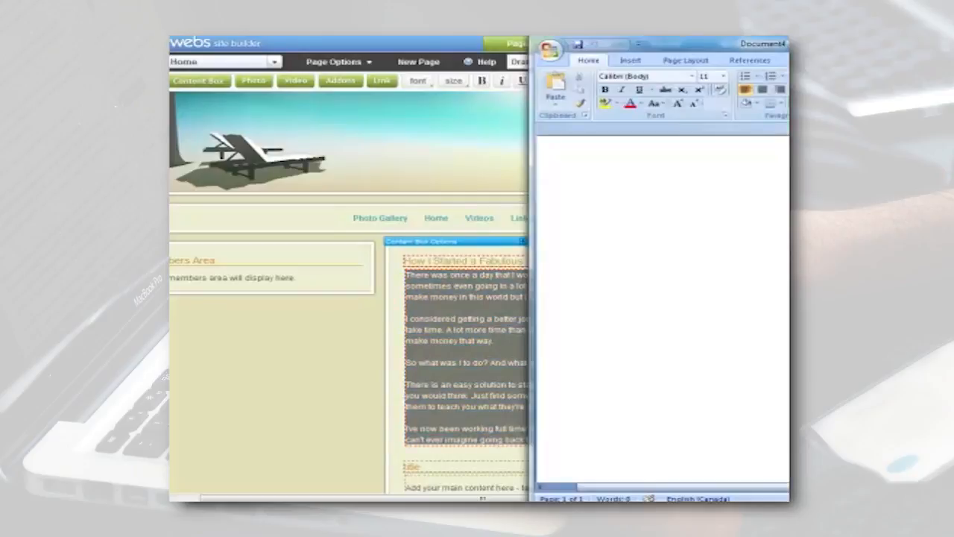
{"action": "key", "text": "ctrl+v"}
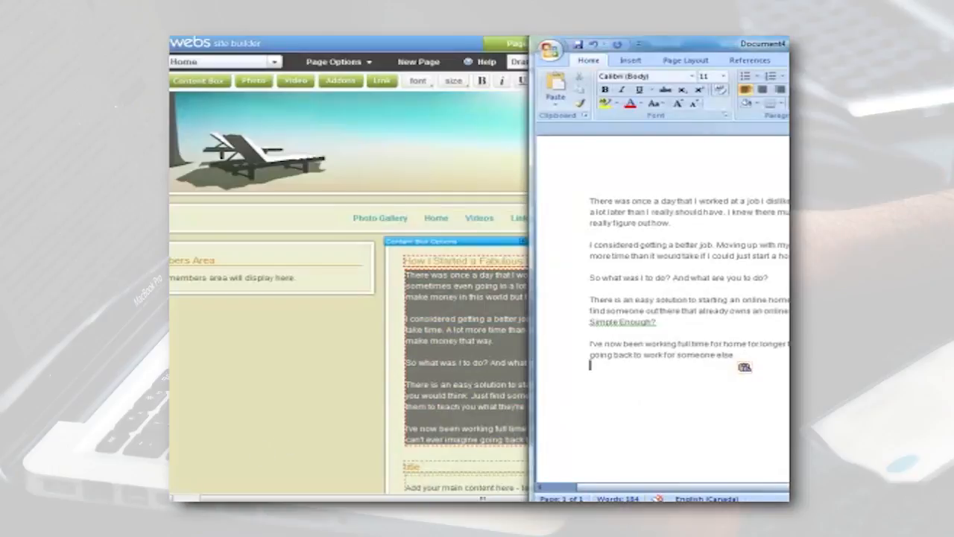
Open Calculator, work out 1.5 percent of the article's 184 words as the keyword density, and close it.
{"action": "left_click", "coordinate": [171, 499]}
{"action": "left_click", "coordinate": [261, 298]}
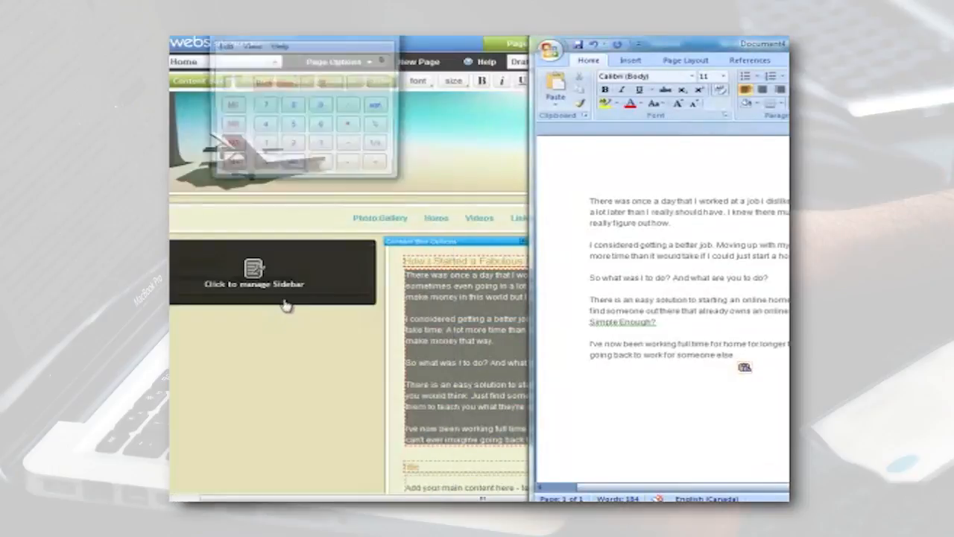
{"action": "left_click_drag", "start_coordinate": [316, 36], "coordinate": [367, 177]}
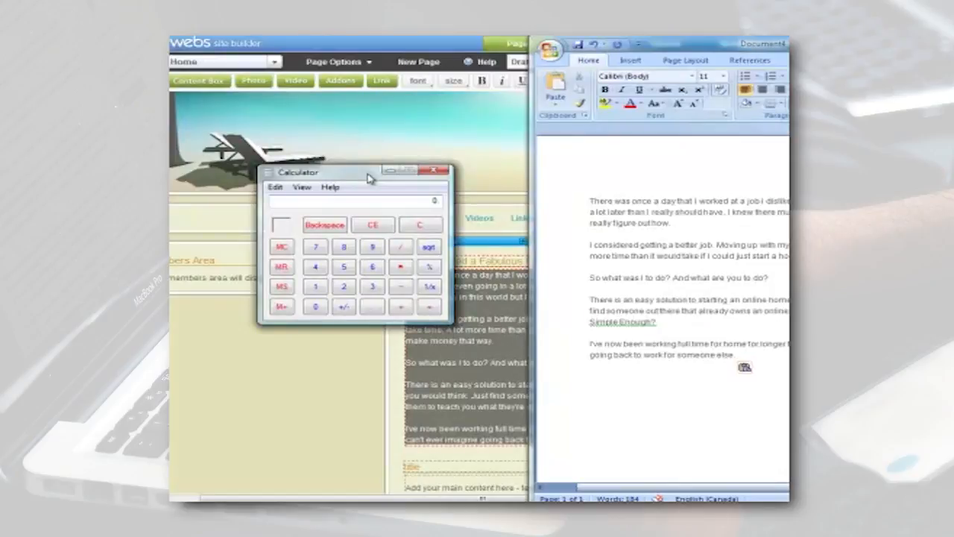
{"action": "type", "text": "7"}
{"action": "key", "text": "BackSpace"}
{"action": "type", "text": "4/100"}
{"action": "type", "text": ".5"}
{"action": "key", "text": "Return"}
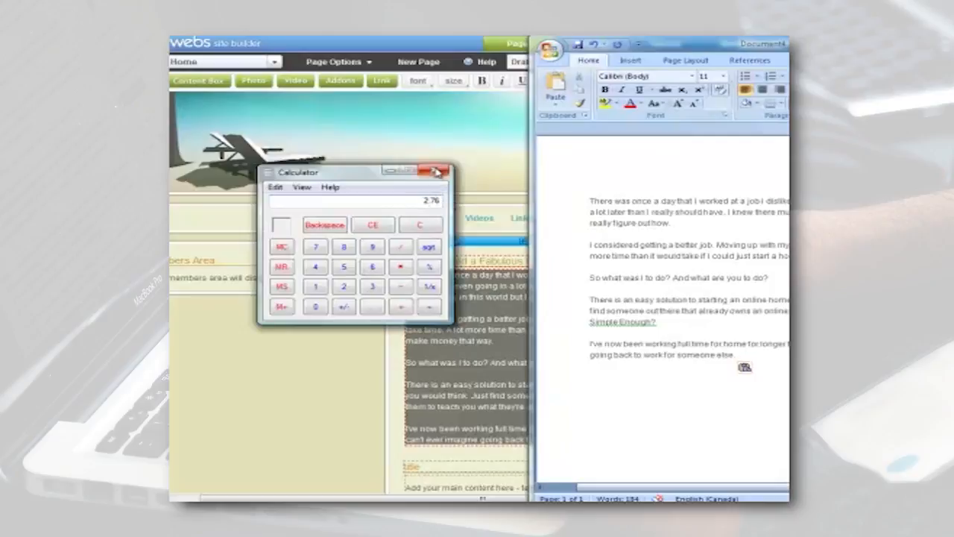
{"action": "left_click", "coordinate": [436, 172]}
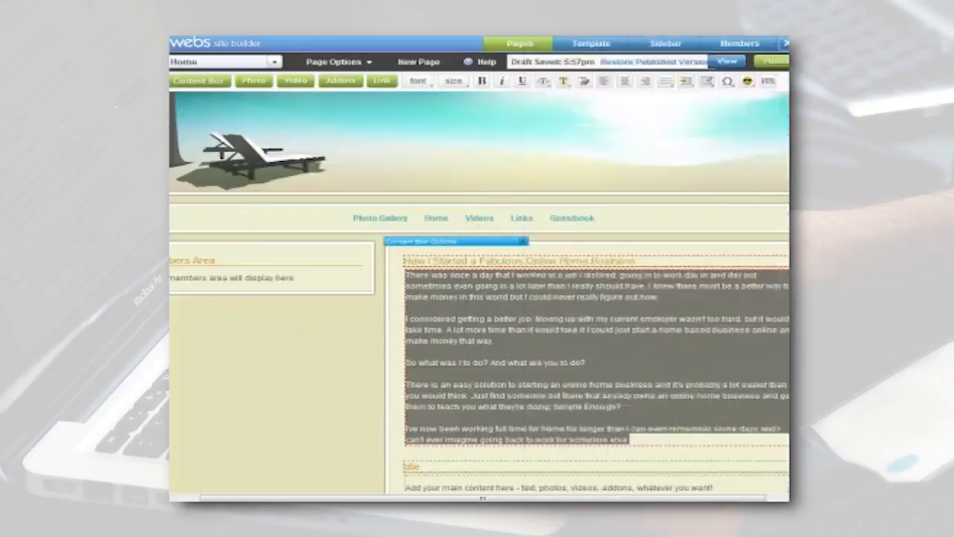
Return to the article and keep the current Windows color scheme without showing the performance prompt again.
{"action": "left_click", "coordinate": [490, 320]}
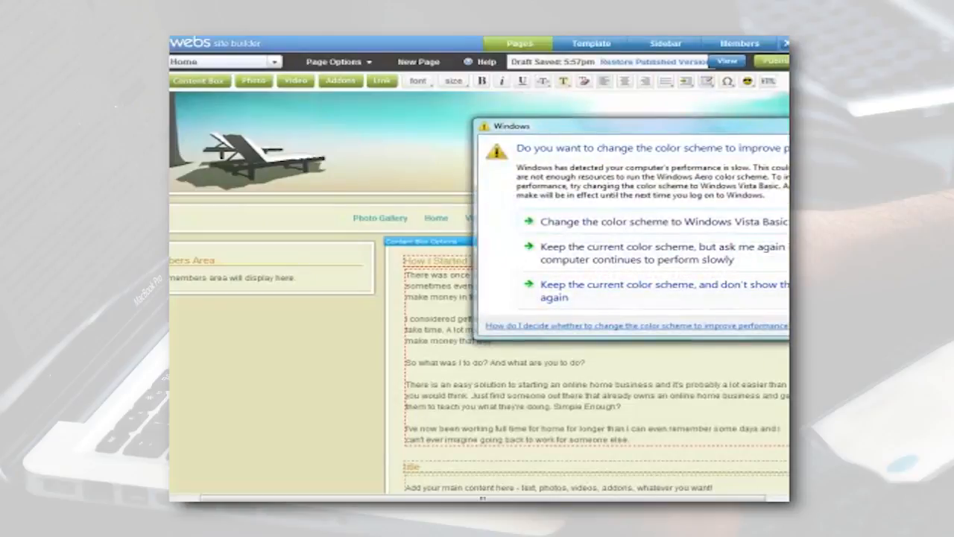
{"action": "left_click", "coordinate": [742, 292]}
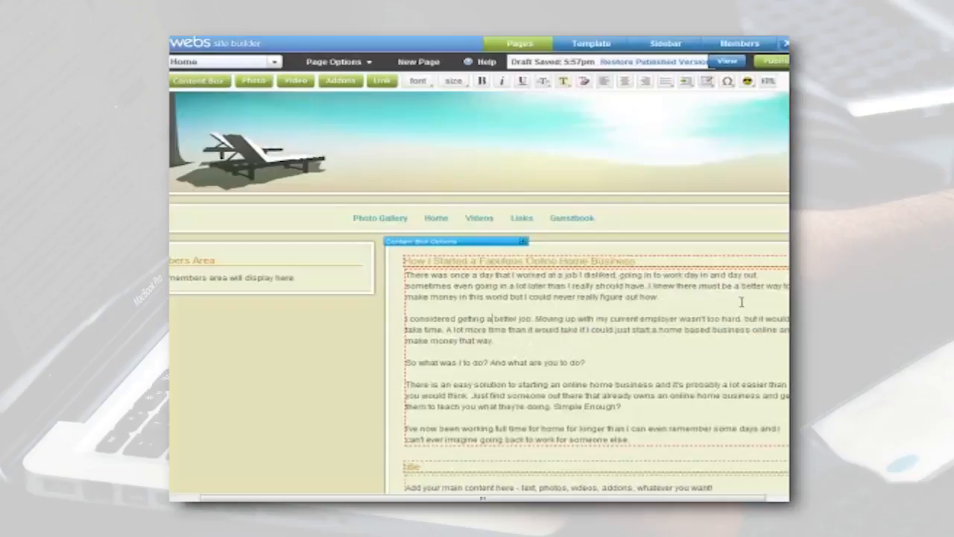
Examine the article for keyword phrases such as "online home business" and "home based business online".
{"action": "left_click_drag", "start_coordinate": [563, 384], "coordinate": [645, 384]}
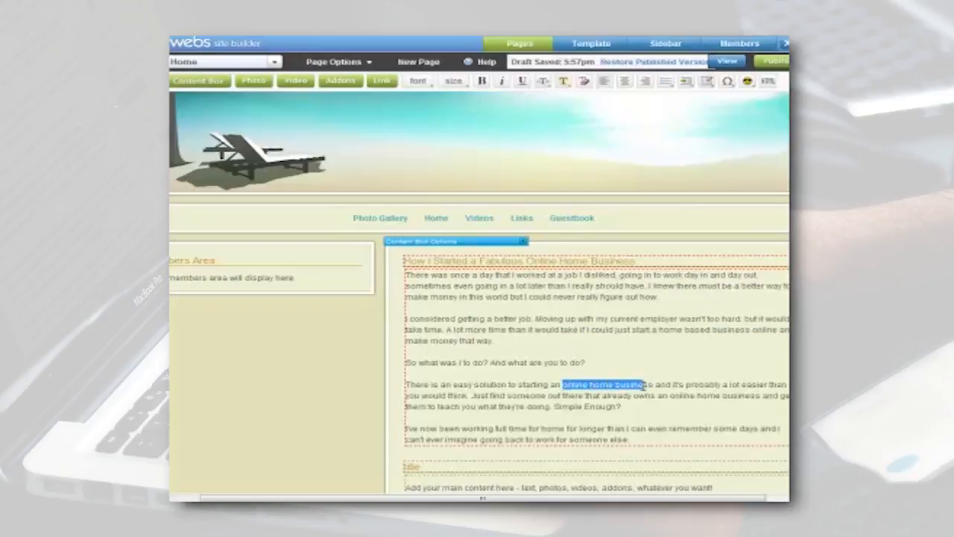
{"action": "left_click", "coordinate": [671, 396]}
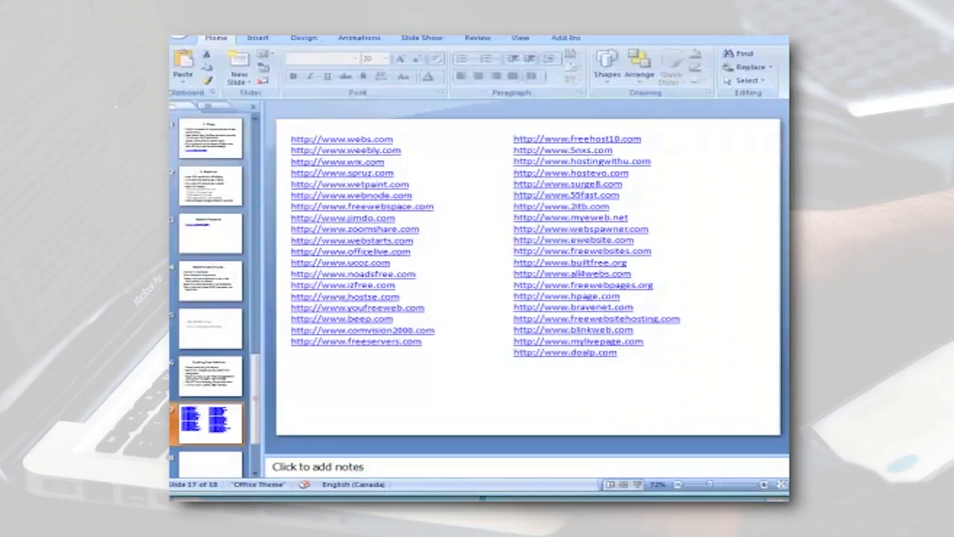
{"action": "left_click", "coordinate": [443, 498]}
{"action": "left_click", "coordinate": [444, 486]}
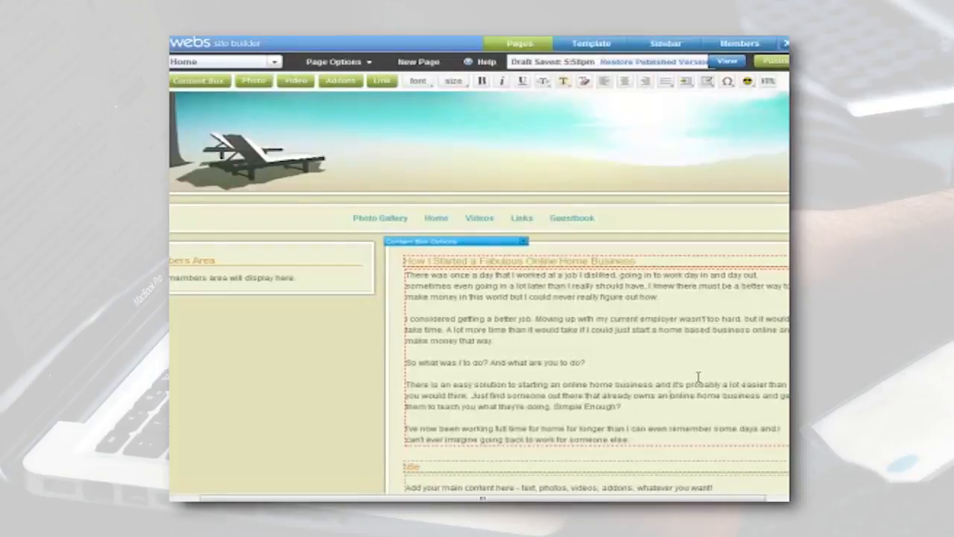
{"action": "left_click_drag", "start_coordinate": [632, 329], "coordinate": [778, 329]}
{"action": "left_click", "coordinate": [779, 329]}
Sign the article with the author's name below the last paragraph and start a bio line beneath it with the same name.
{"action": "key", "text": "Return"}
{"action": "key", "text": "Return"}
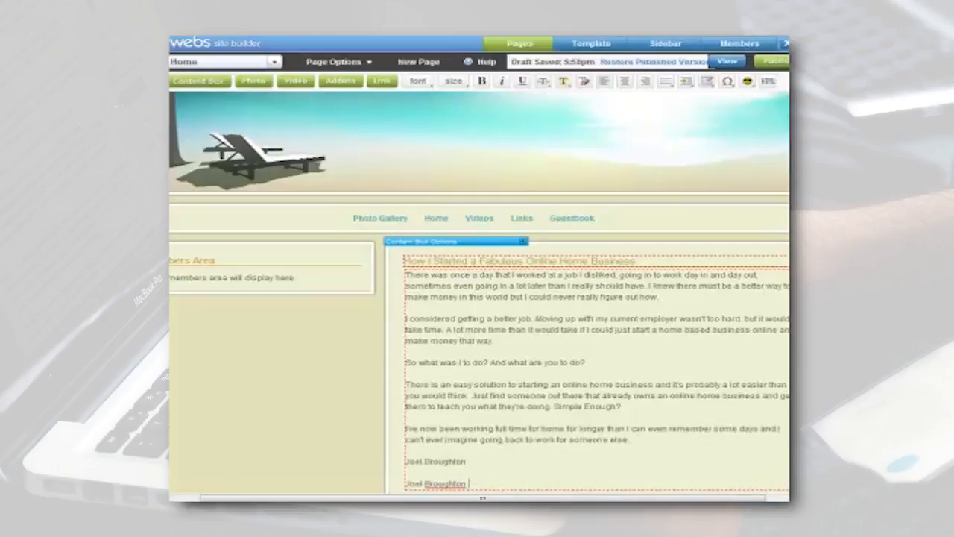
Switch to the Word document "Press Release How to start an Online Home Business.docx" and select the author's bio paragraph on page 2.
{"action": "left_click", "coordinate": [556, 514]}
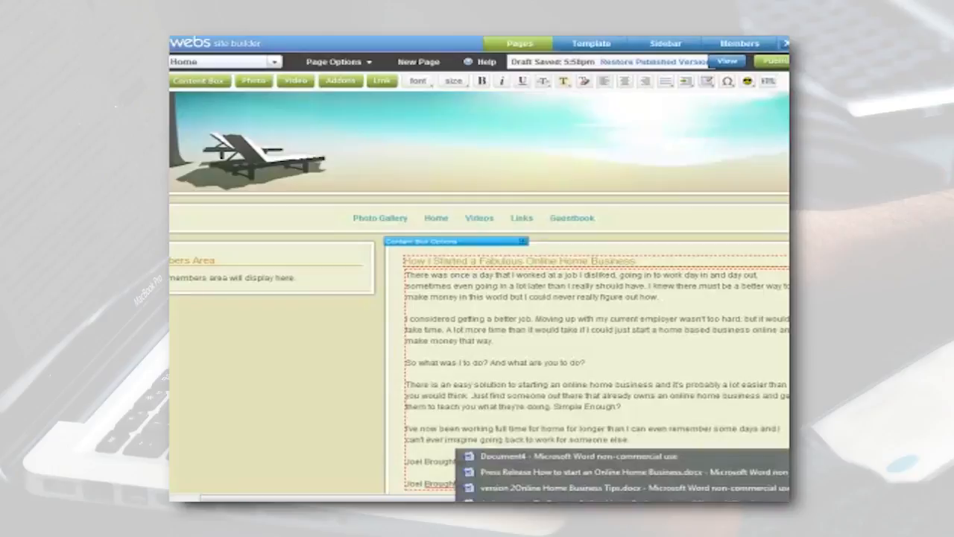
{"action": "left_click", "coordinate": [546, 479]}
{"action": "scroll", "coordinate": [656, 291], "scroll_direction": "down", "scroll_amount": 15}
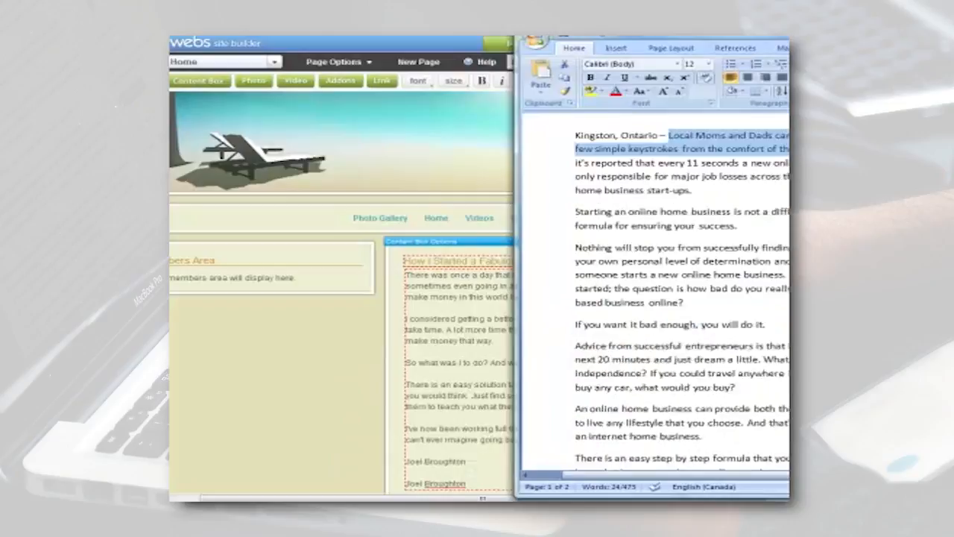
{"action": "scroll", "coordinate": [656, 291], "scroll_direction": "up", "scroll_amount": 2}
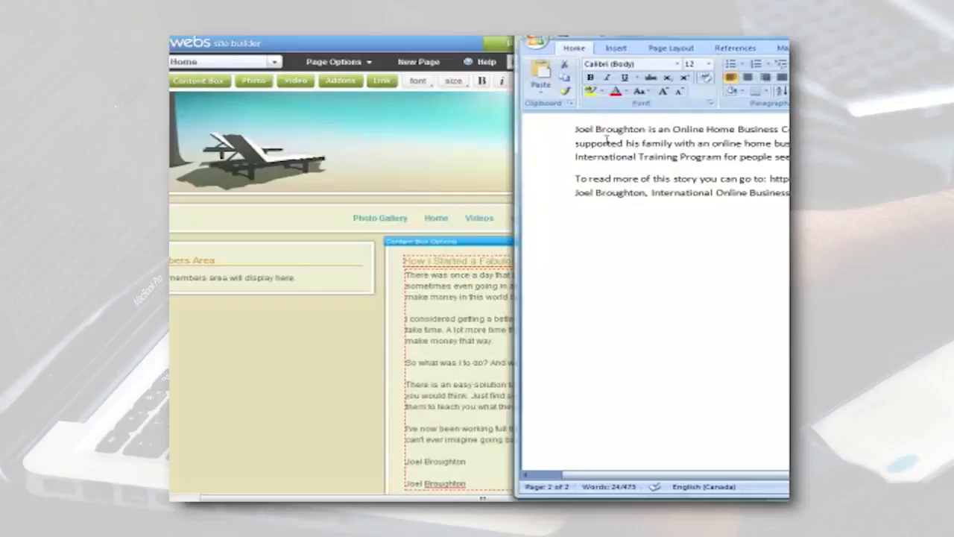
{"action": "left_click_drag", "start_coordinate": [575, 128], "coordinate": [794, 158]}
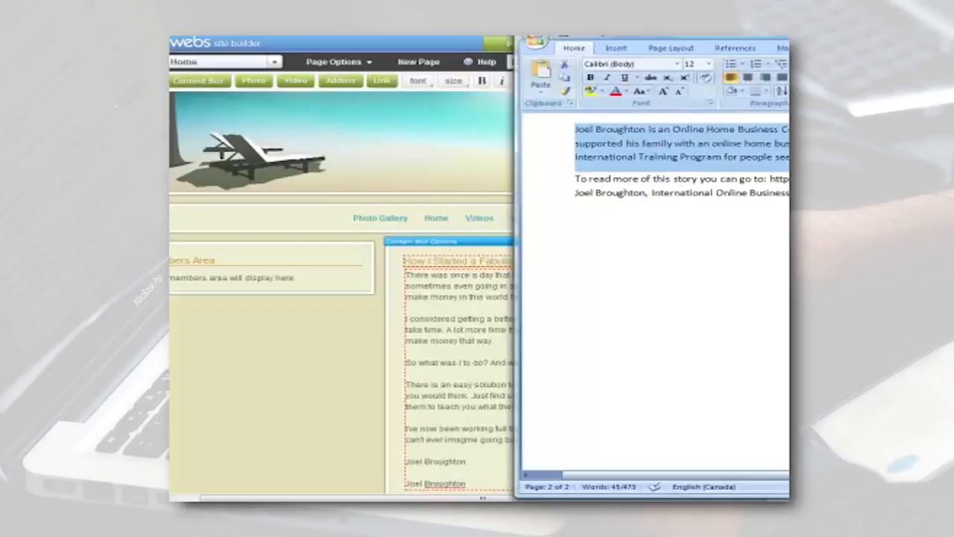
Return to the Home page editor and delete the second author name below the article.
{"action": "left_click", "coordinate": [467, 370]}
{"action": "left_click_drag", "start_coordinate": [469, 481], "coordinate": [404, 483]}
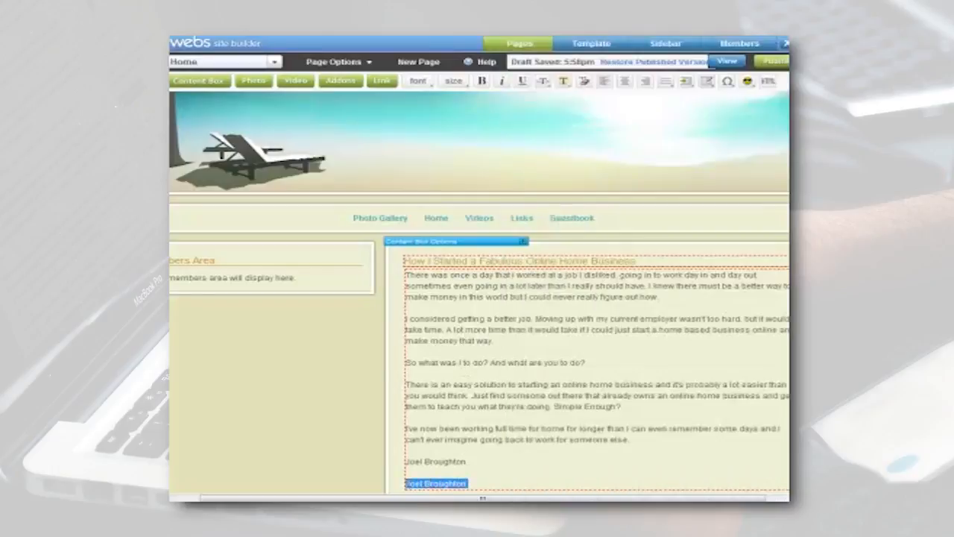
{"action": "key", "text": "BackSpace"}
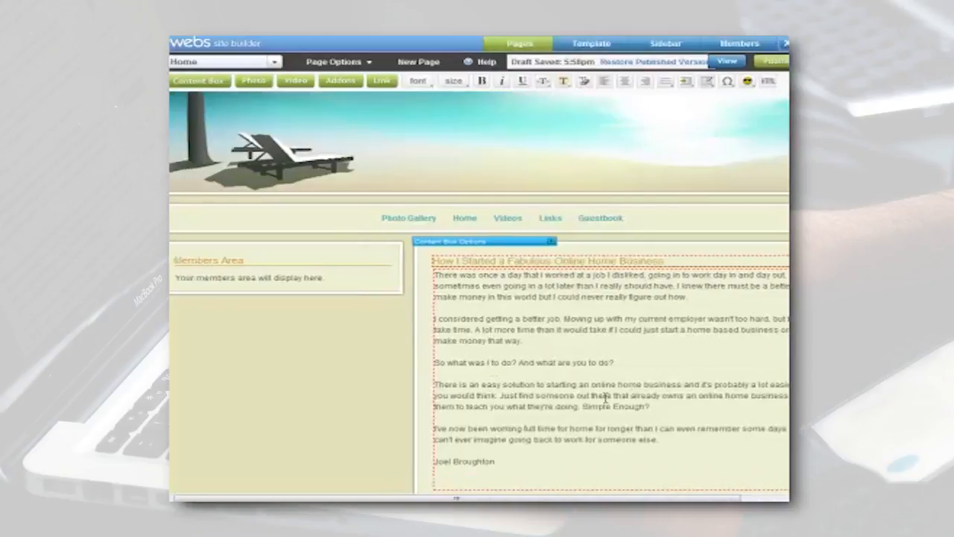
Add a bio below the signature introducing the author as an Internet Business Coach who runs an International Training Course, ending with the author's website address.
{"action": "scroll", "coordinate": [469, 392], "scroll_direction": "down", "scroll_amount": 2}
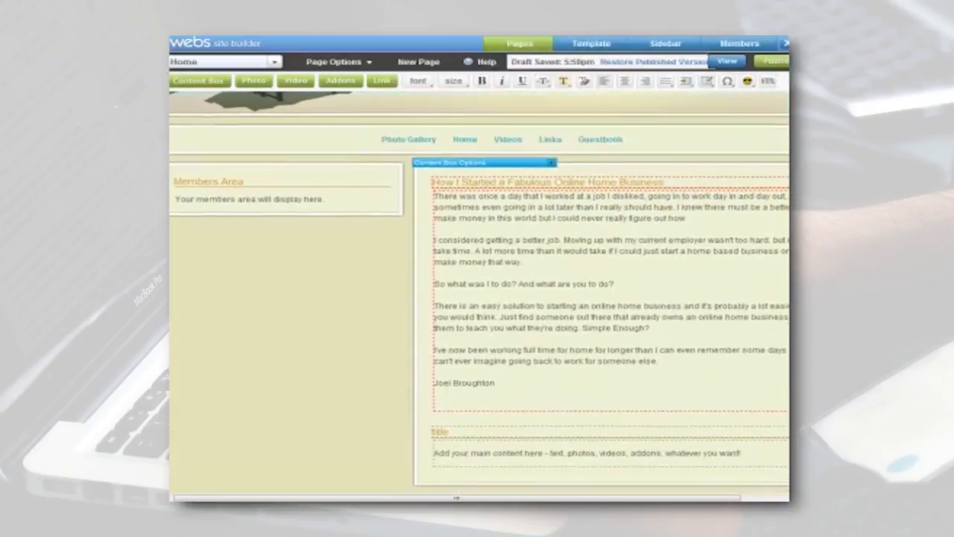
{"action": "left_click", "coordinate": [461, 401]}
{"action": "key", "text": "Return"}
{"action": "key", "text": "Return"}
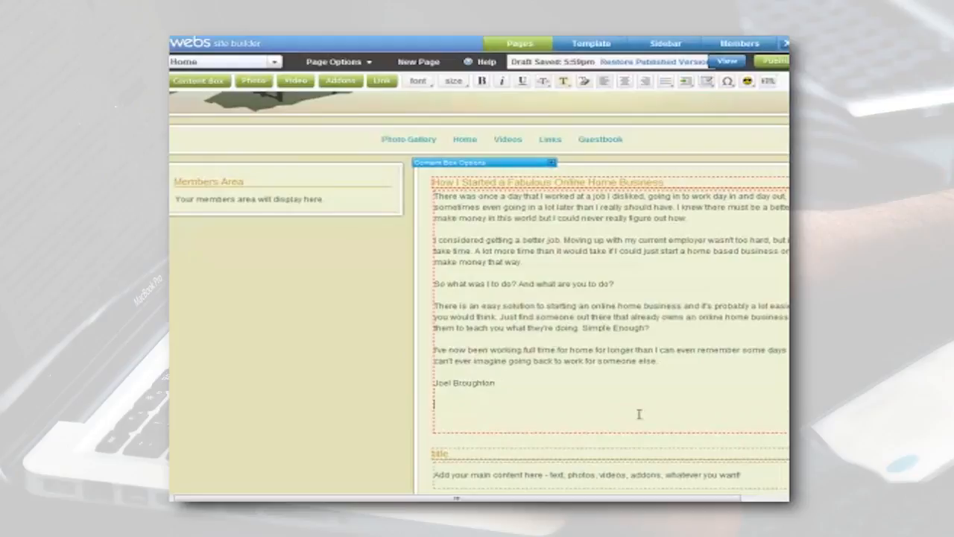
{"action": "type", "text": "Joel Broughton is an Internet Business Coach. He is a father of 4 and successfully runs an International Training Course for new Internet Marketers. You can contact Joel at: http://www.JoelBroughton.com"}
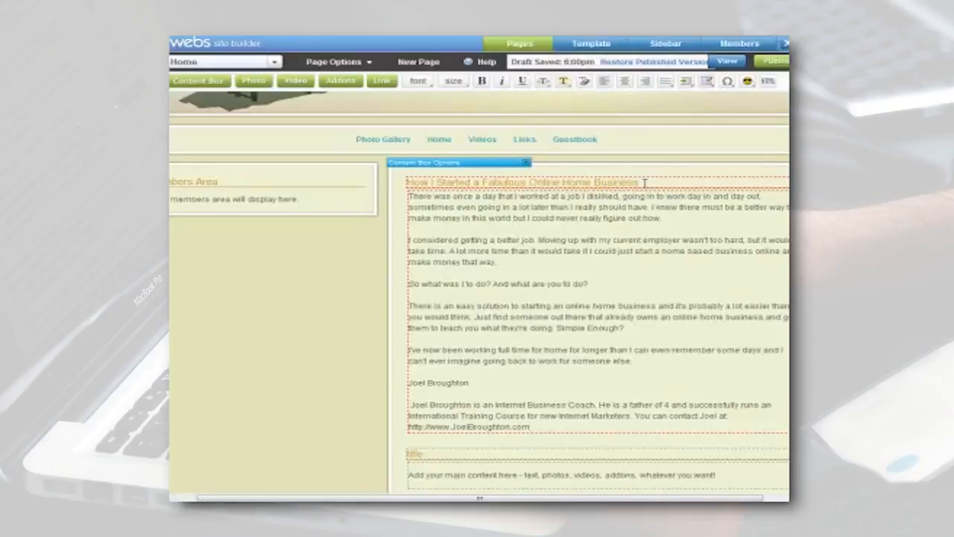
Make the article title "How I Started a Fabulous Online Home Business" bold and set its size to 14 pt.
{"action": "left_click_drag", "start_coordinate": [639, 182], "coordinate": [409, 180]}
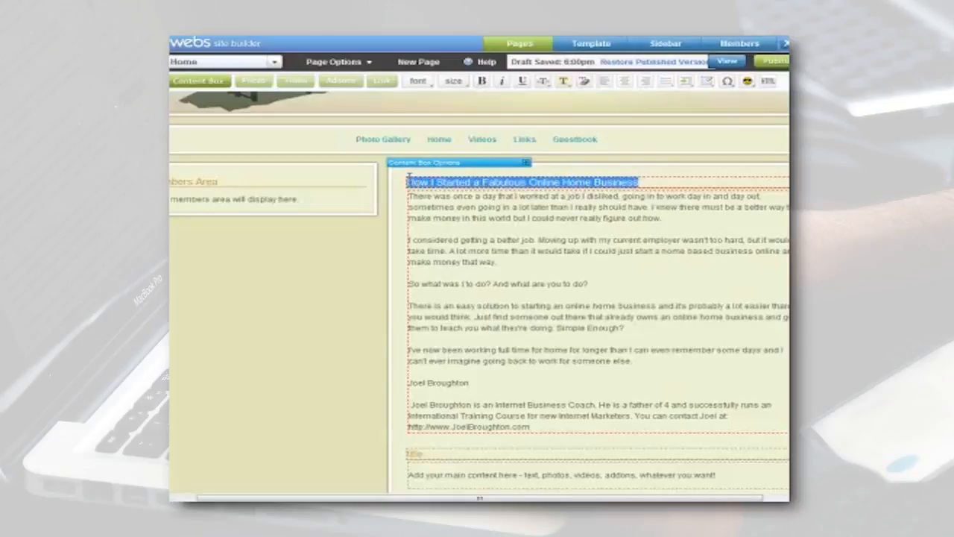
{"action": "left_click", "coordinate": [482, 83]}
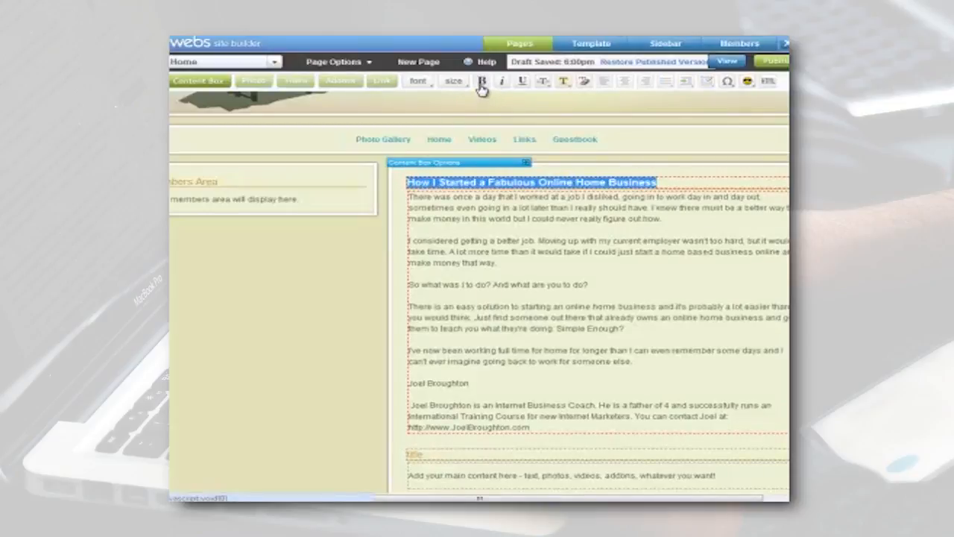
{"action": "left_click", "coordinate": [454, 81]}
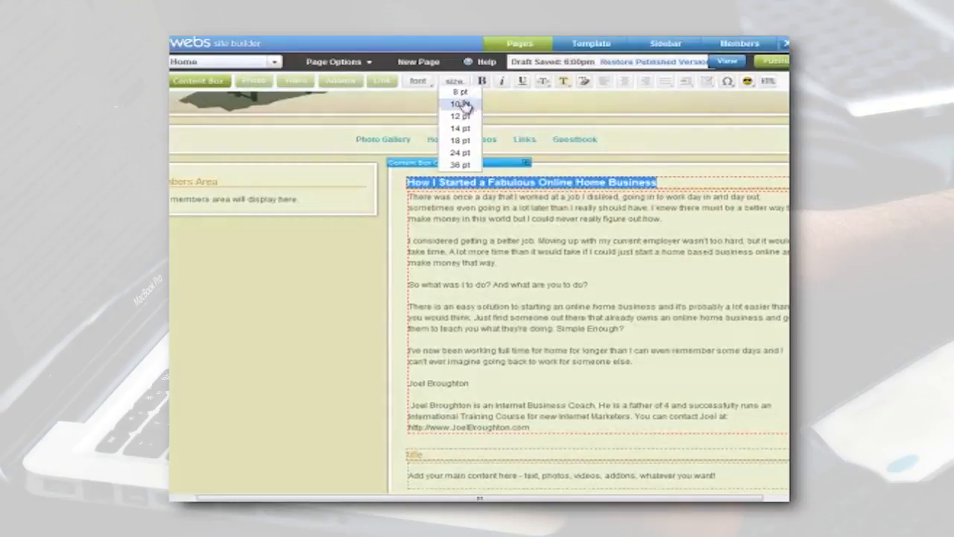
{"action": "left_click", "coordinate": [460, 139]}
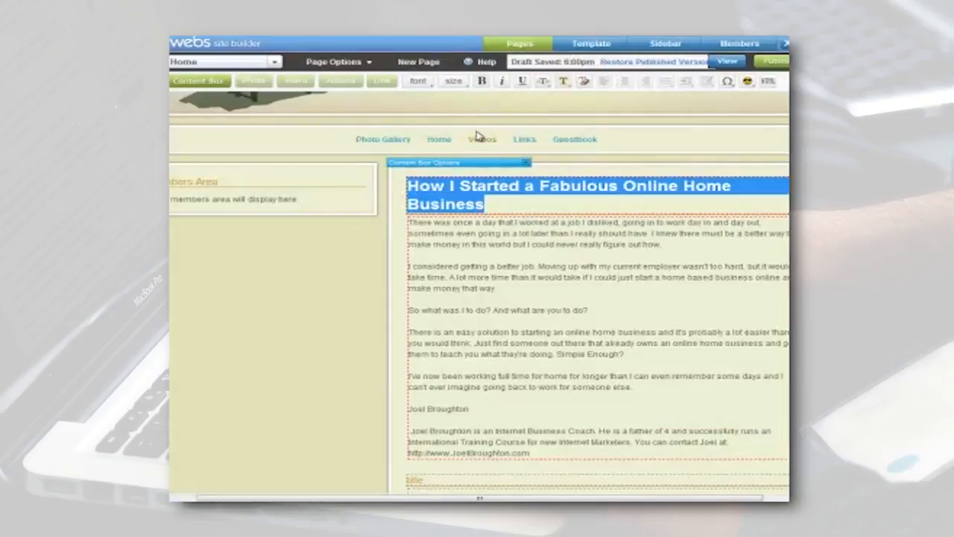
{"action": "left_click", "coordinate": [453, 81]}
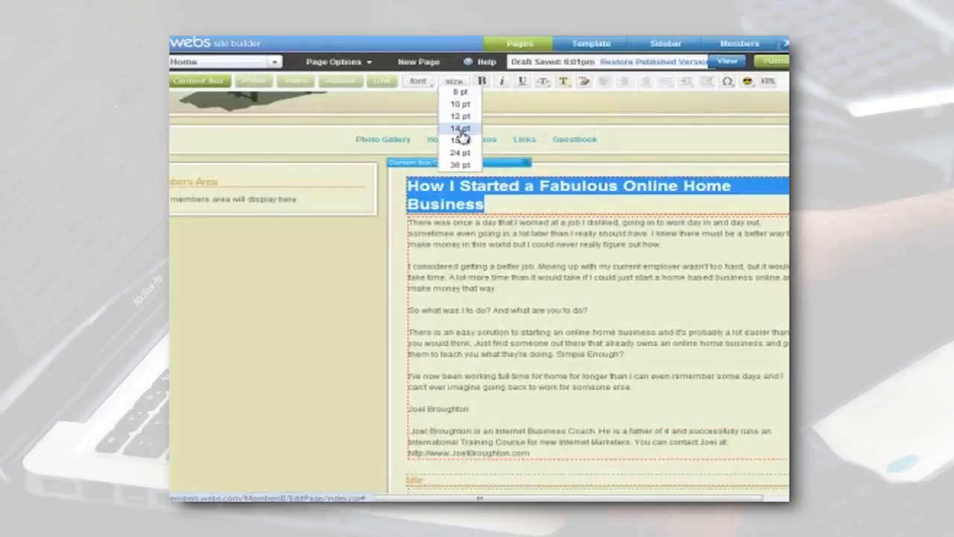
{"action": "left_click", "coordinate": [460, 137]}
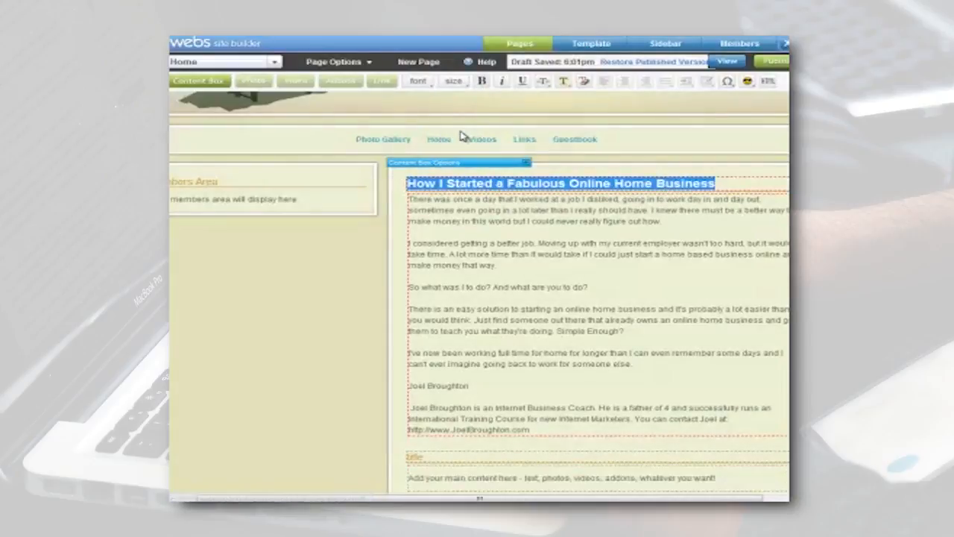
{"action": "left_click", "coordinate": [499, 214]}
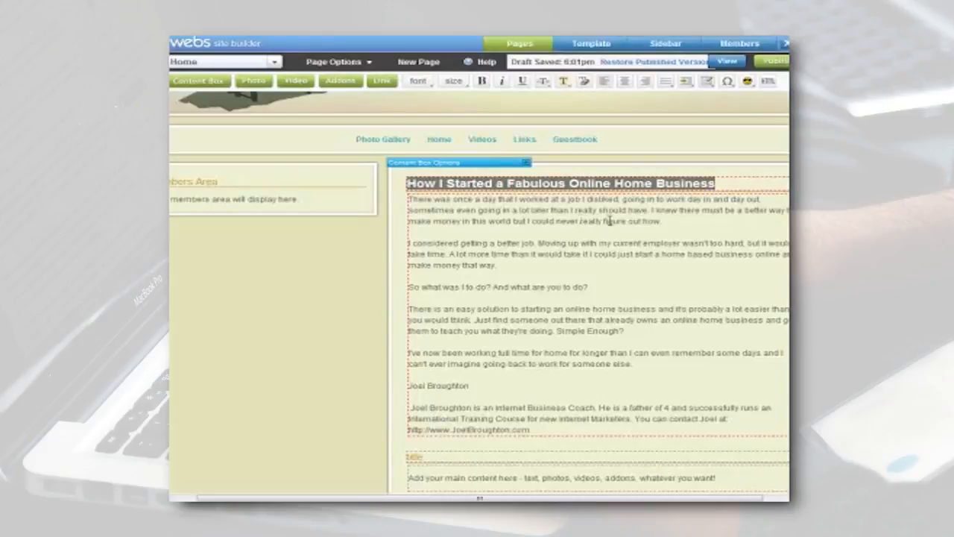
Bold the first "online home business" in the paragraph beginning "There is an easy solution".
{"action": "left_click_drag", "start_coordinate": [567, 308], "coordinate": [657, 308]}
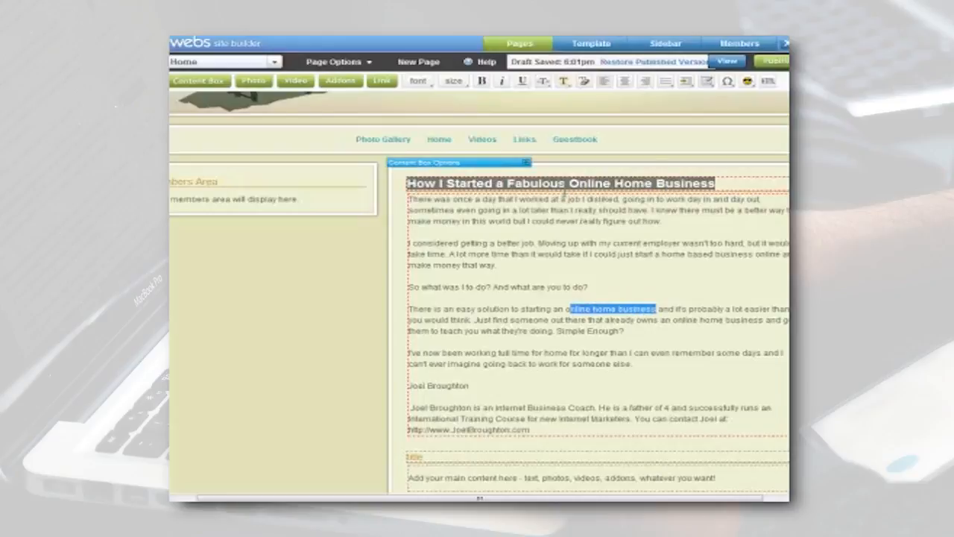
{"action": "left_click_drag", "start_coordinate": [565, 308], "coordinate": [656, 309]}
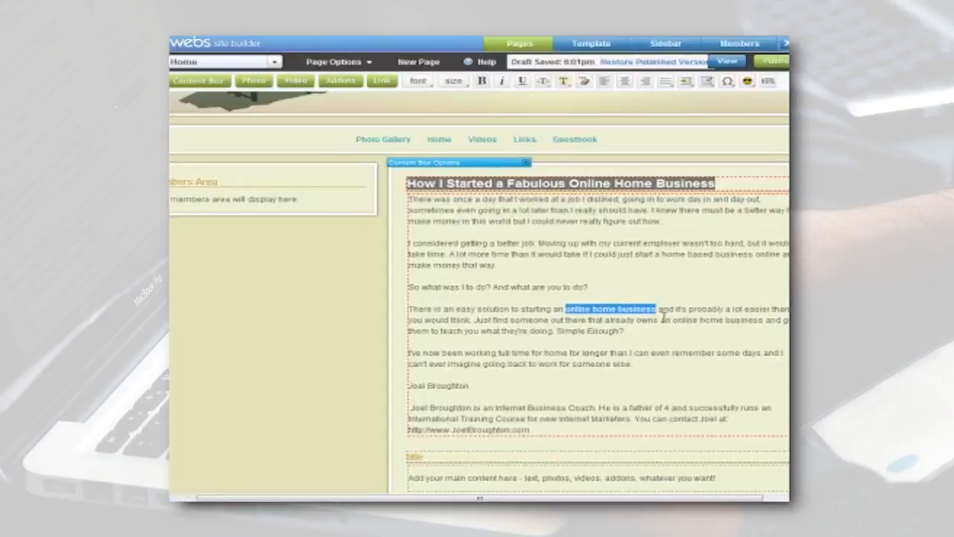
{"action": "left_click", "coordinate": [630, 254]}
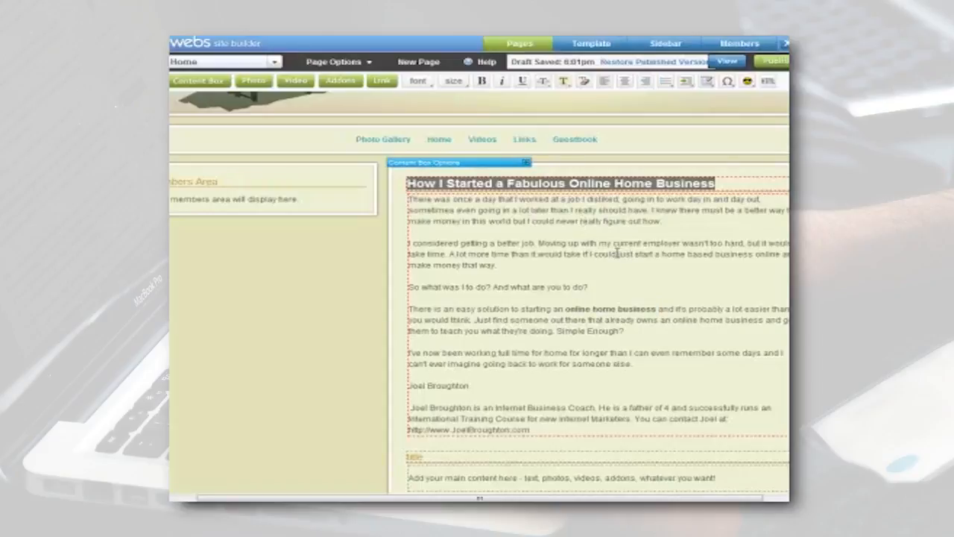
Bold the phrase "start a home based business online" in the article's second paragraph.
{"action": "left_click_drag", "start_coordinate": [636, 254], "coordinate": [782, 256]}
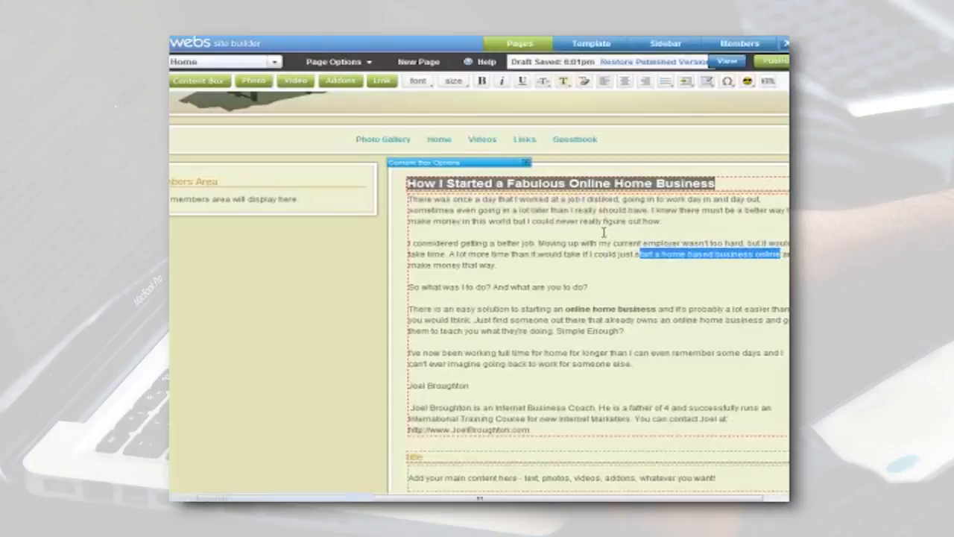
{"action": "left_click", "coordinate": [639, 254]}
{"action": "left_click_drag", "start_coordinate": [632, 255], "coordinate": [780, 256]}
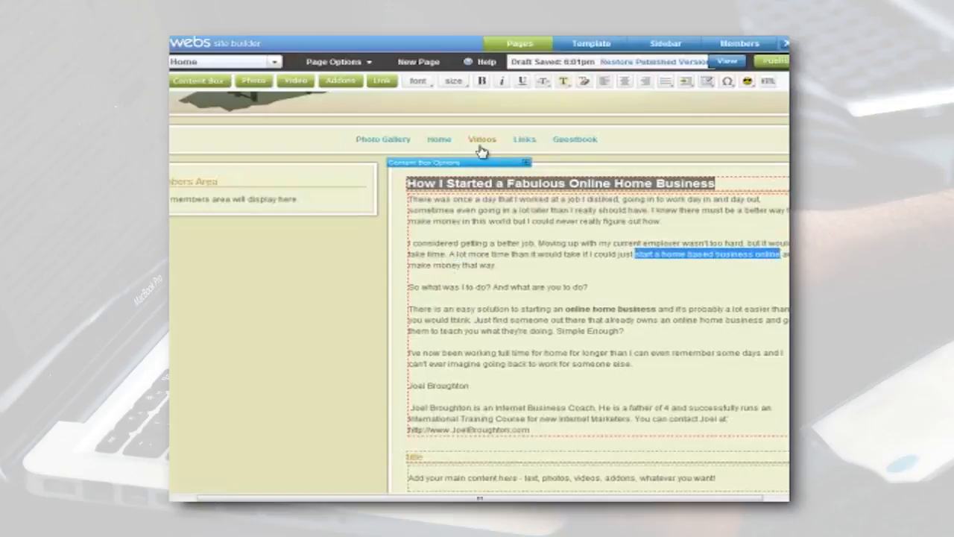
{"action": "left_click", "coordinate": [481, 83]}
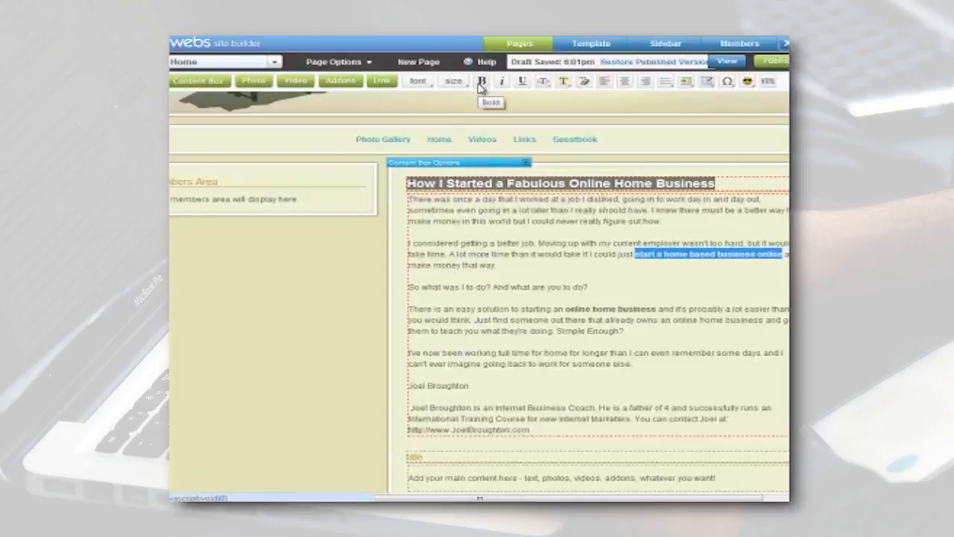
Link the bold phrase "start a home based business online" to the author's website address.
{"action": "left_click", "coordinate": [382, 81]}
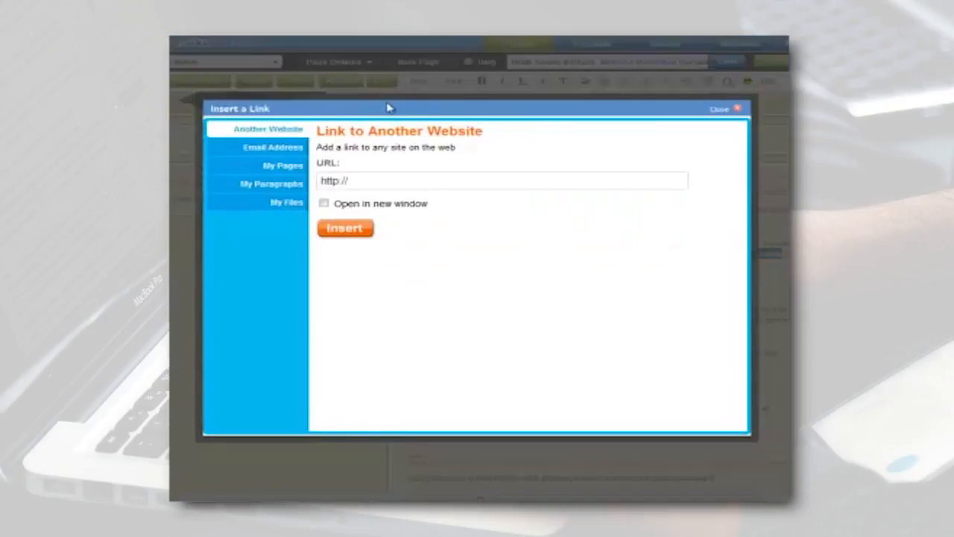
{"action": "left_click", "coordinate": [384, 182]}
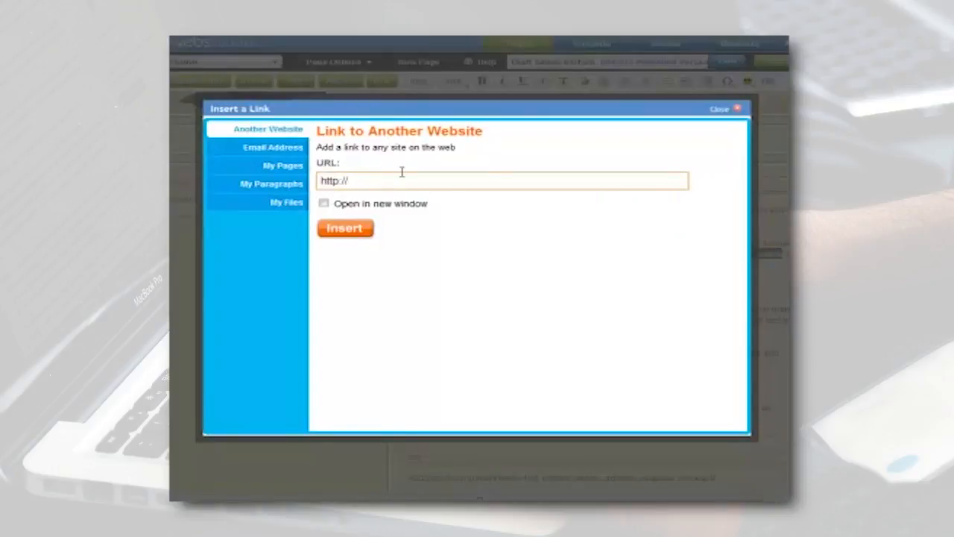
{"action": "type", "text": "www.JoelBroughton.com"}
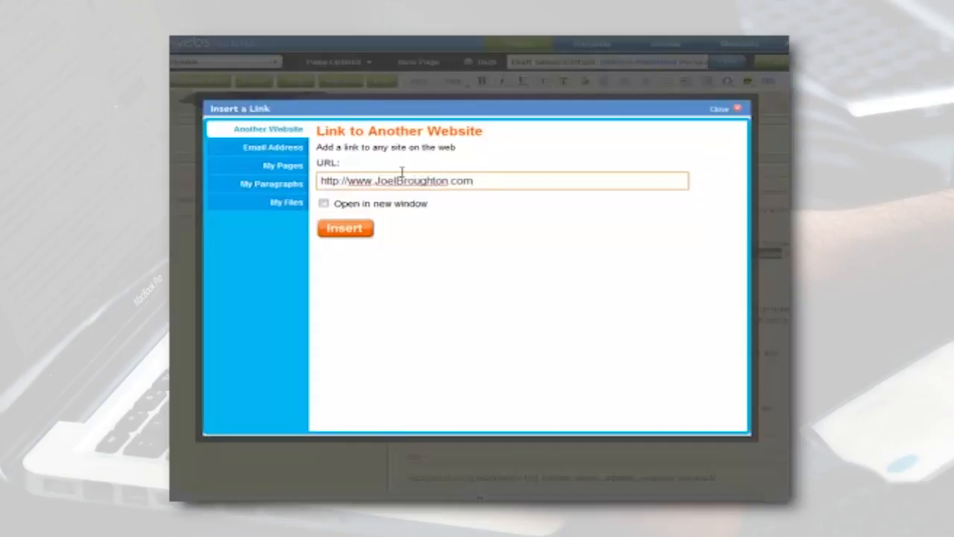
{"action": "left_click", "coordinate": [333, 230]}
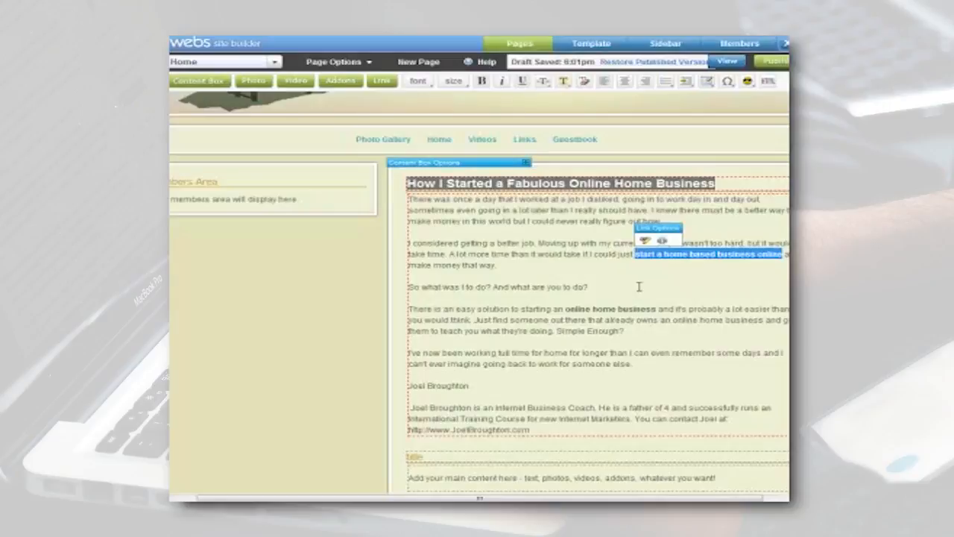
{"action": "left_click", "coordinate": [668, 265]}
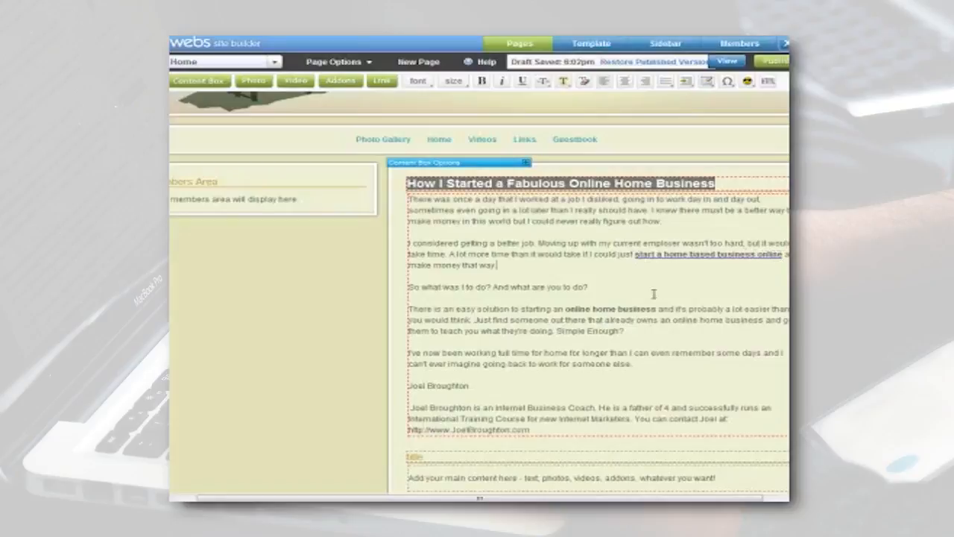
{"action": "left_click_drag", "start_coordinate": [565, 309], "coordinate": [660, 308]}
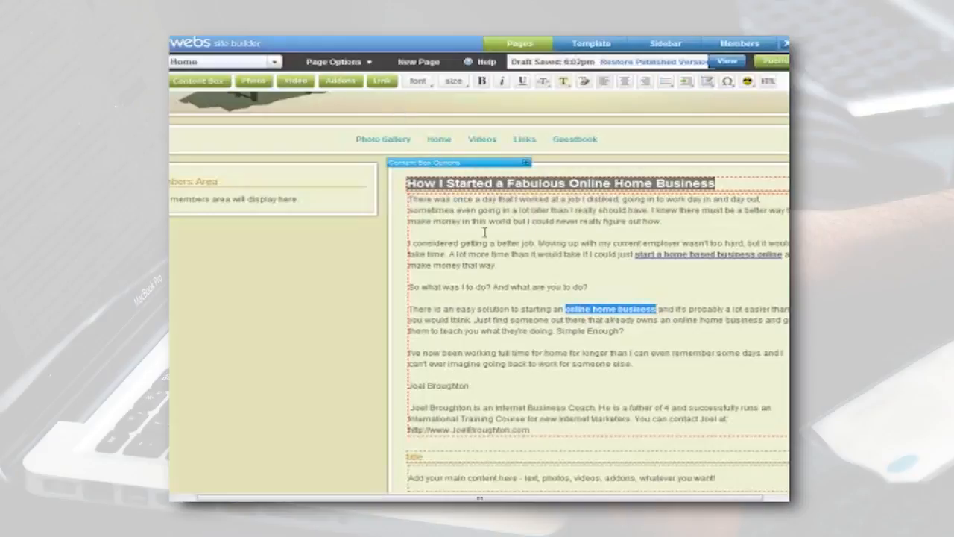
{"action": "left_click", "coordinate": [382, 82]}
{"action": "left_click", "coordinate": [409, 182]}
{"action": "type", "text": "www.youtube"}
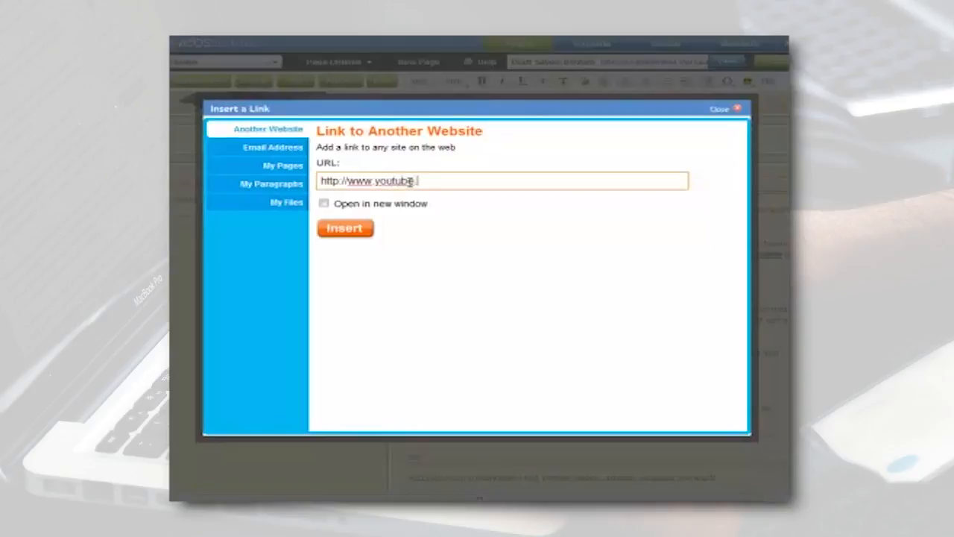
{"action": "type", "text": ".com/elitemarketingcenter"}
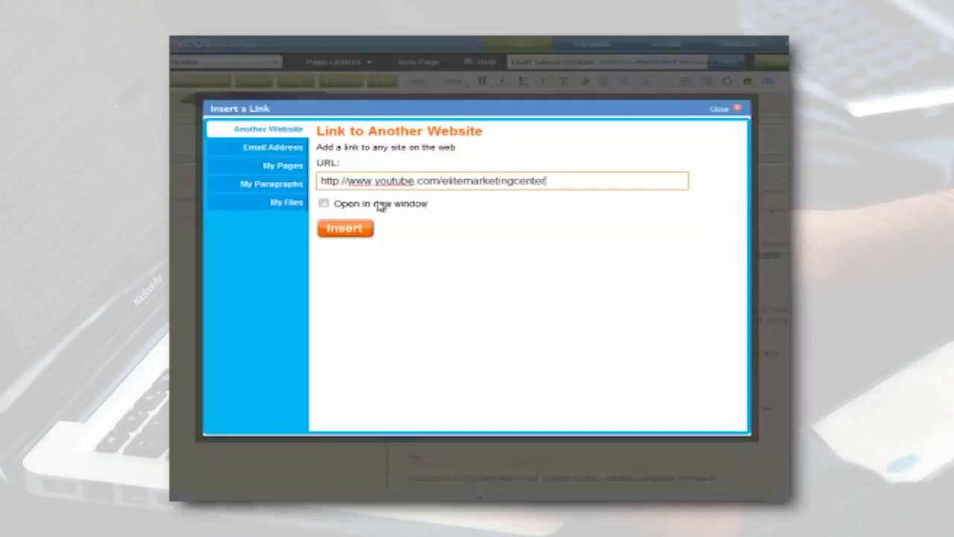
{"action": "left_click", "coordinate": [355, 228]}
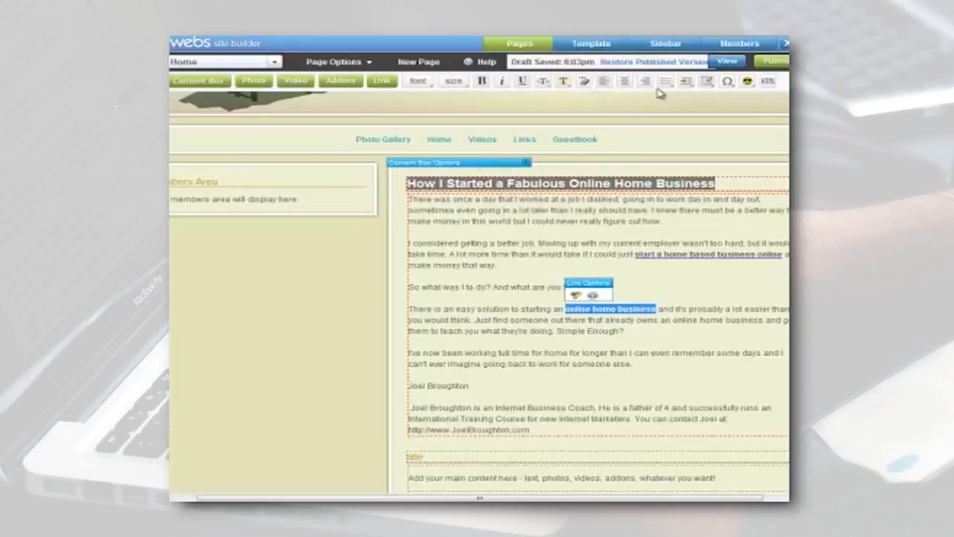
{"action": "left_click", "coordinate": [665, 209]}
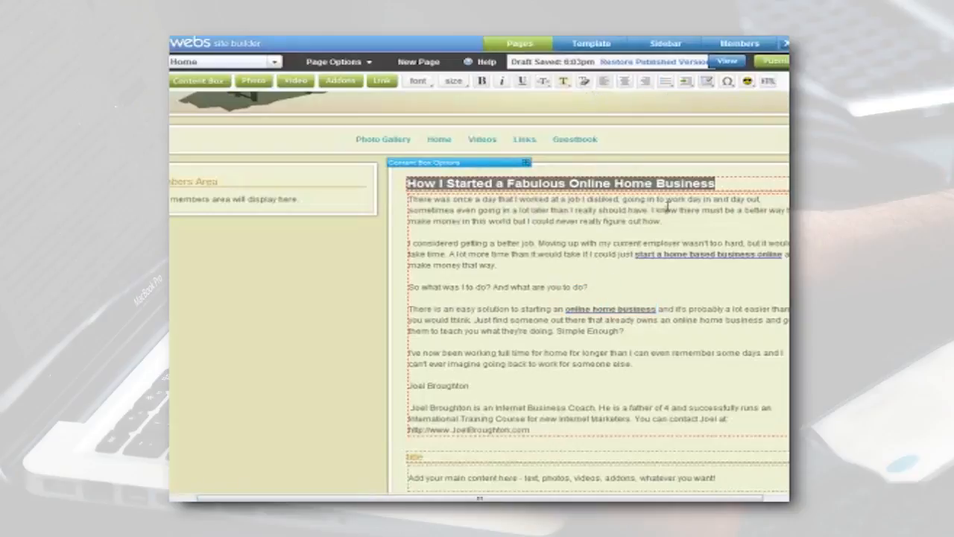
Open the Custom HTML dialog to view its code entry area, and close it without inserting anything.
{"action": "left_click", "coordinate": [769, 87]}
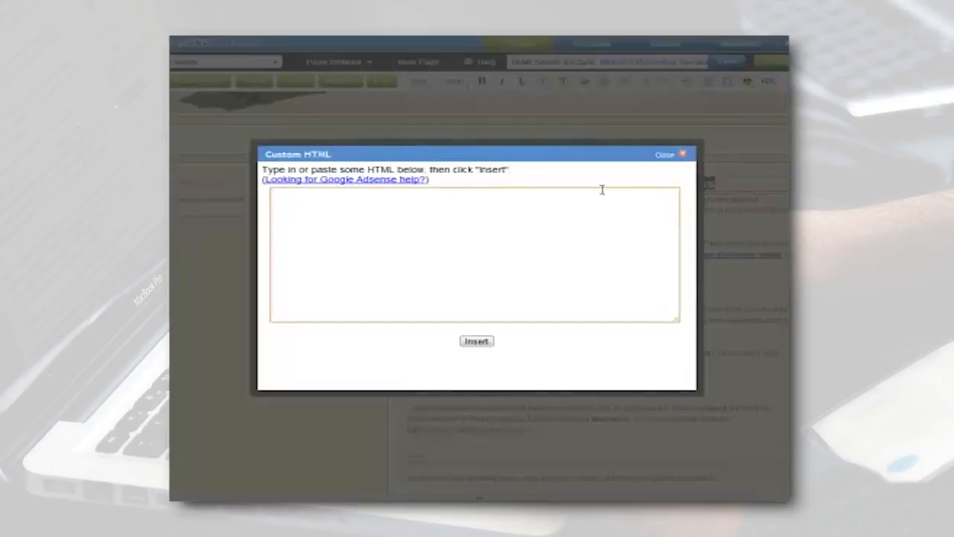
{"action": "left_click", "coordinate": [284, 201]}
{"action": "left_click", "coordinate": [682, 157]}
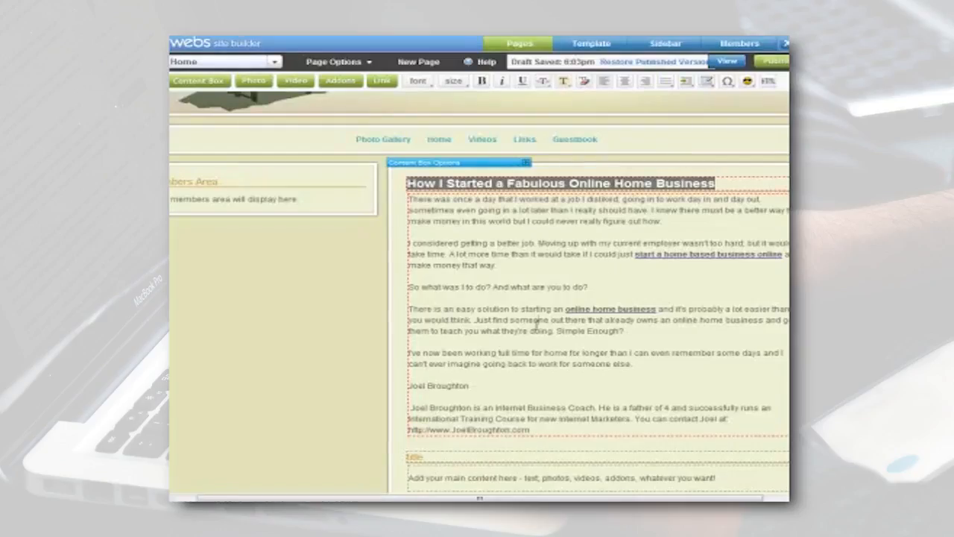
Link the web address at the end of the author bio to the author's website.
{"action": "left_click_drag", "start_coordinate": [531, 429], "coordinate": [409, 436]}
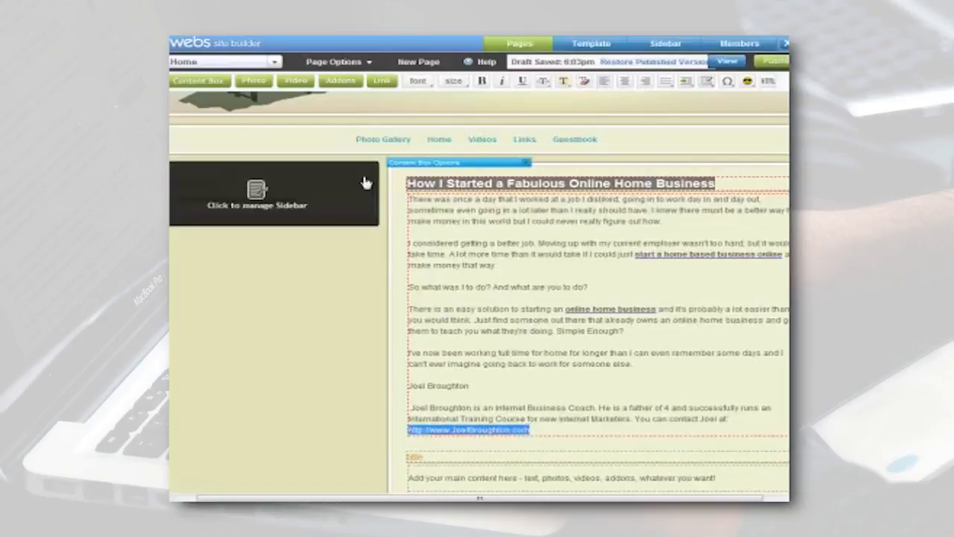
{"action": "left_click", "coordinate": [384, 81]}
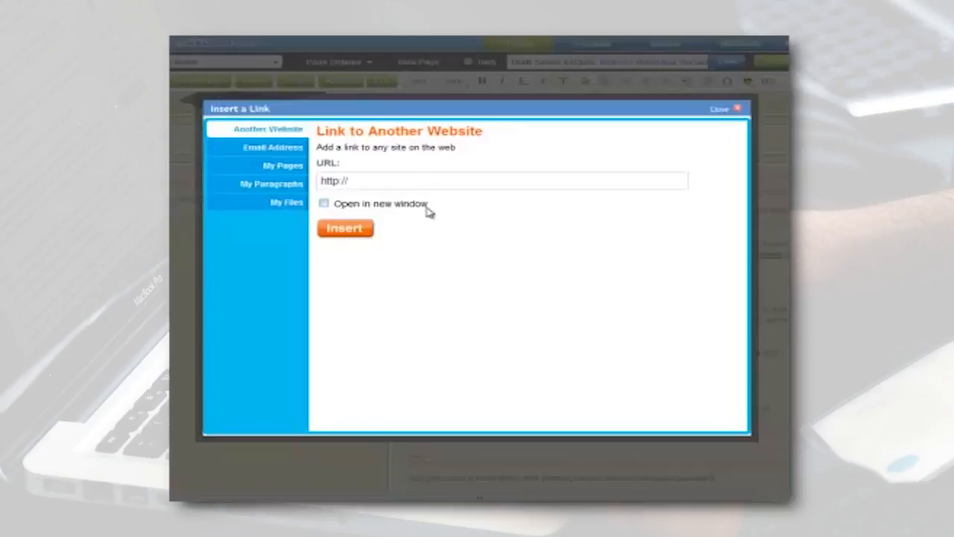
{"action": "left_click", "coordinate": [431, 184]}
{"action": "type", "text": "www"}
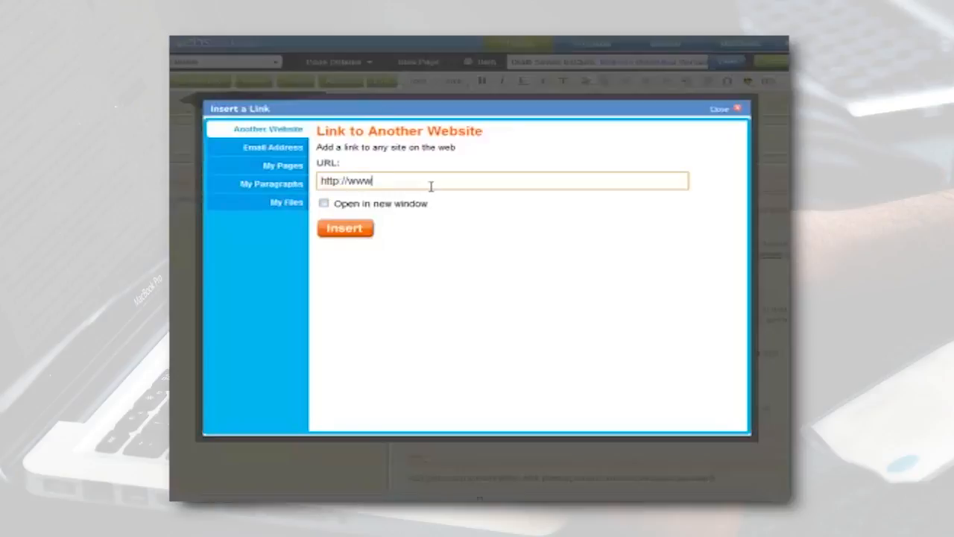
{"action": "type", "text": ".JoelBrogy"}
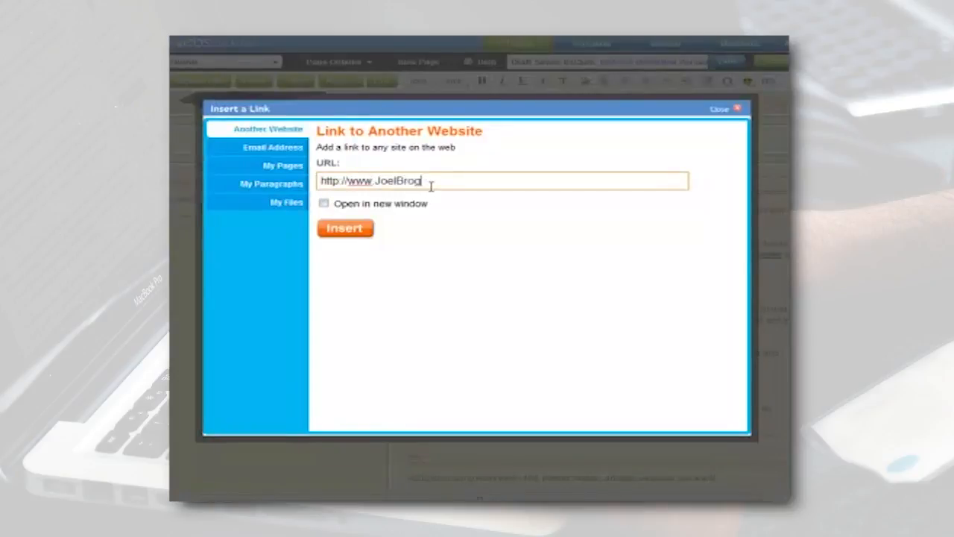
{"action": "type", "text": "ughton.com"}
{"action": "left_click", "coordinate": [362, 231]}
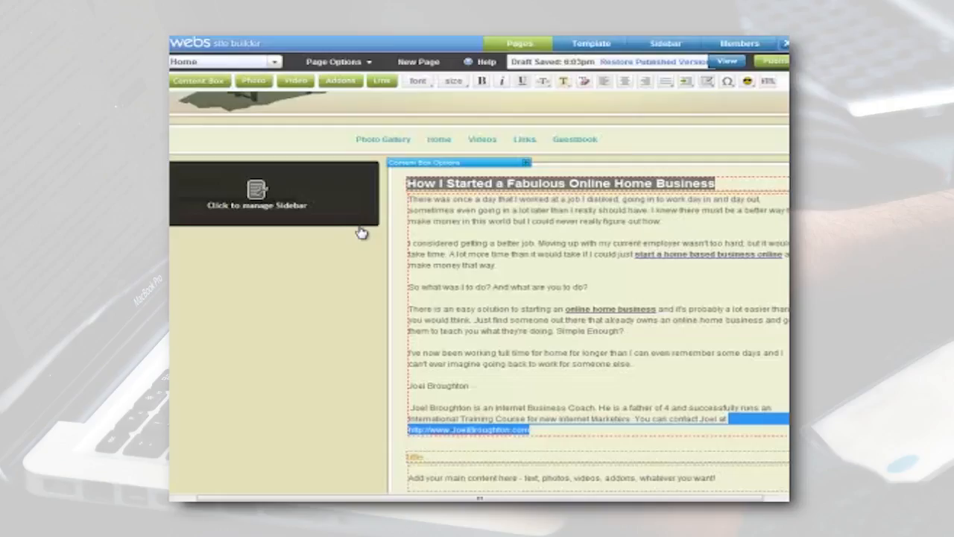
{"action": "left_click", "coordinate": [534, 308]}
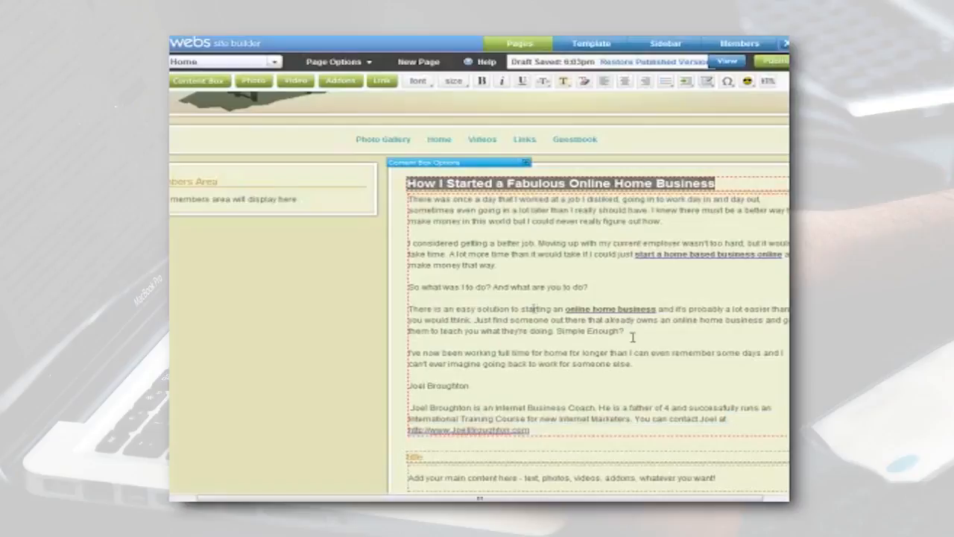
{"action": "left_click_drag", "start_coordinate": [674, 320], "coordinate": [764, 320]}
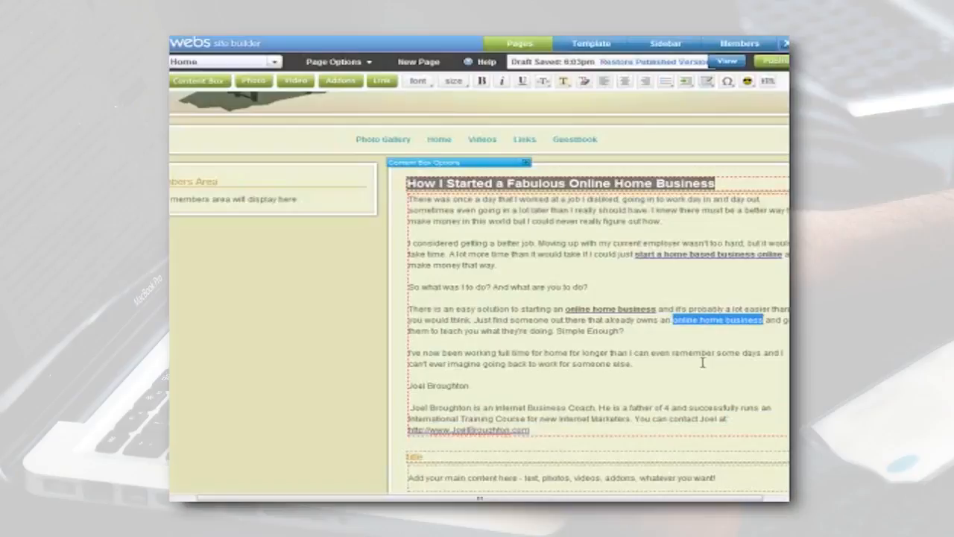
{"action": "left_click", "coordinate": [381, 81]}
{"action": "left_click", "coordinate": [431, 182]}
{"action": "type", "text": "www.You"}
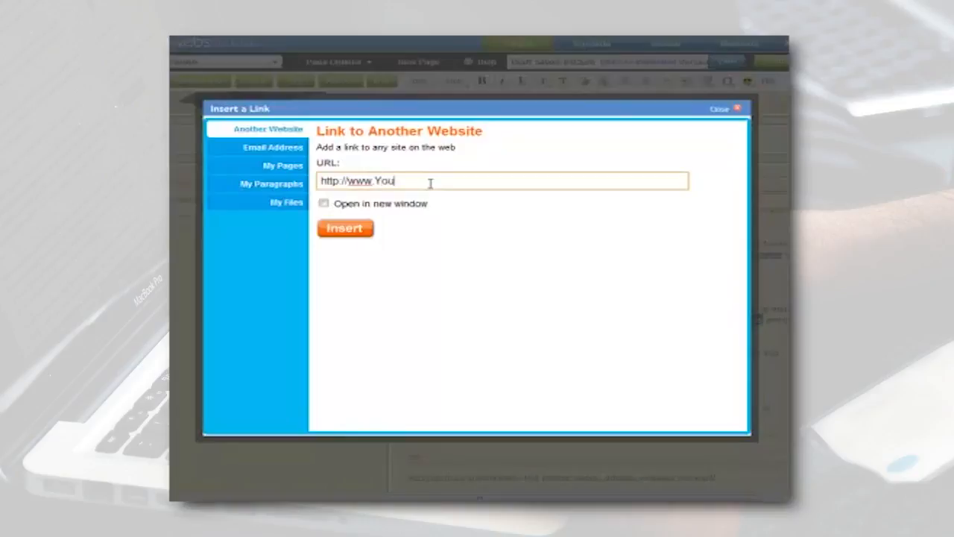
{"action": "type", "text": "Tube.com/a"}
{"action": "type", "text": "lite"}
{"action": "key", "text": "BackSpace"}
{"action": "key", "text": "BackSpace"}
{"action": "key", "text": "BackSpace"}
{"action": "key", "text": "BackSpace"}
{"action": "key", "text": "BackSpace"}
{"action": "type", "text": "el;ite"}
{"action": "key", "text": "BackSpace"}
{"action": "type", "text": "itemarketingcenter"}
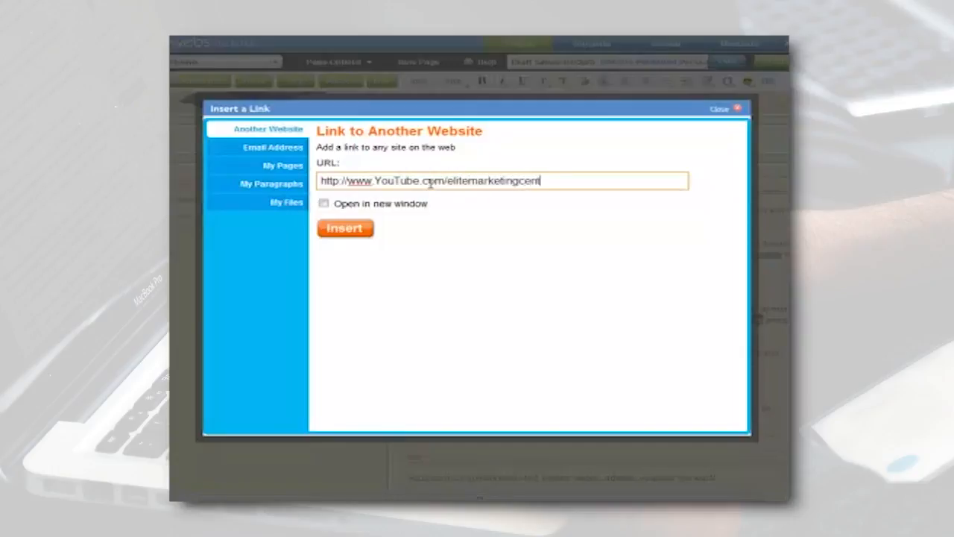
{"action": "left_click", "coordinate": [362, 229]}
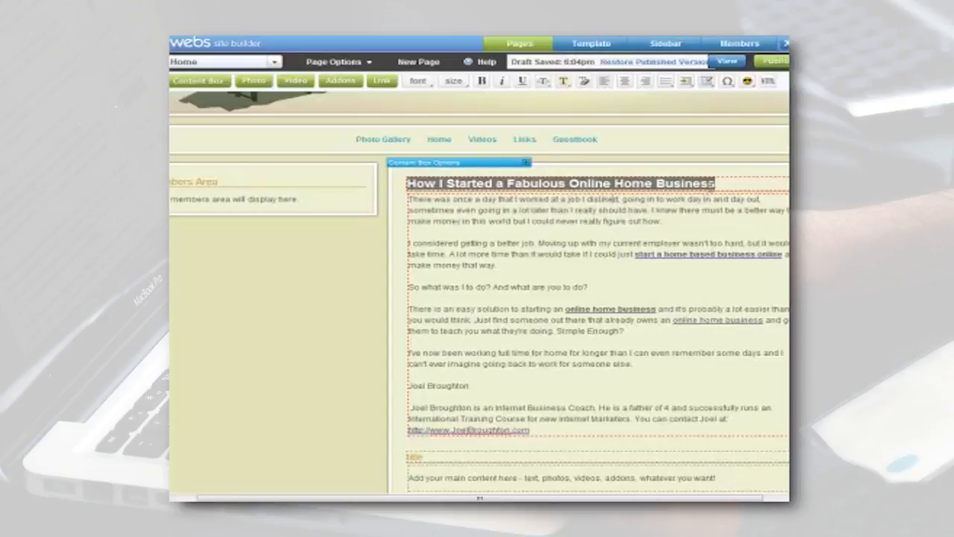
Try to add a link to the words "Online Home Business" in the article title, and dismiss the Windows color scheme prompt.
{"action": "left_click", "coordinate": [715, 182]}
{"action": "left_click_drag", "start_coordinate": [716, 183], "coordinate": [568, 183]}
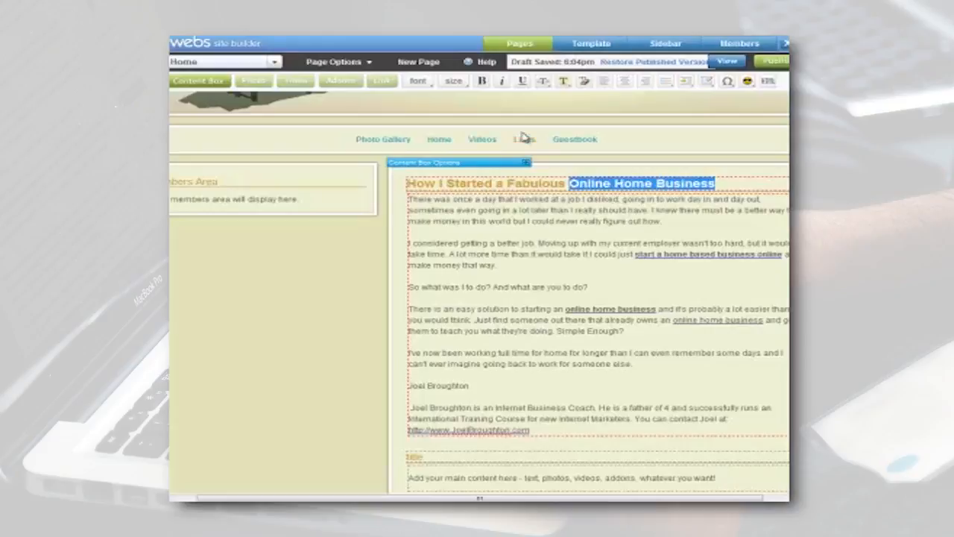
{"action": "left_click", "coordinate": [384, 86]}
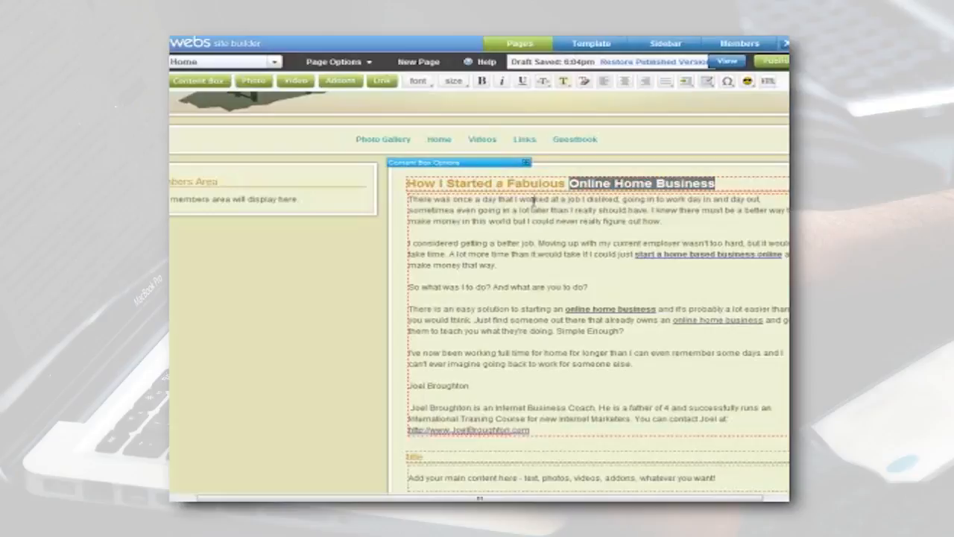
{"action": "left_click", "coordinate": [610, 183]}
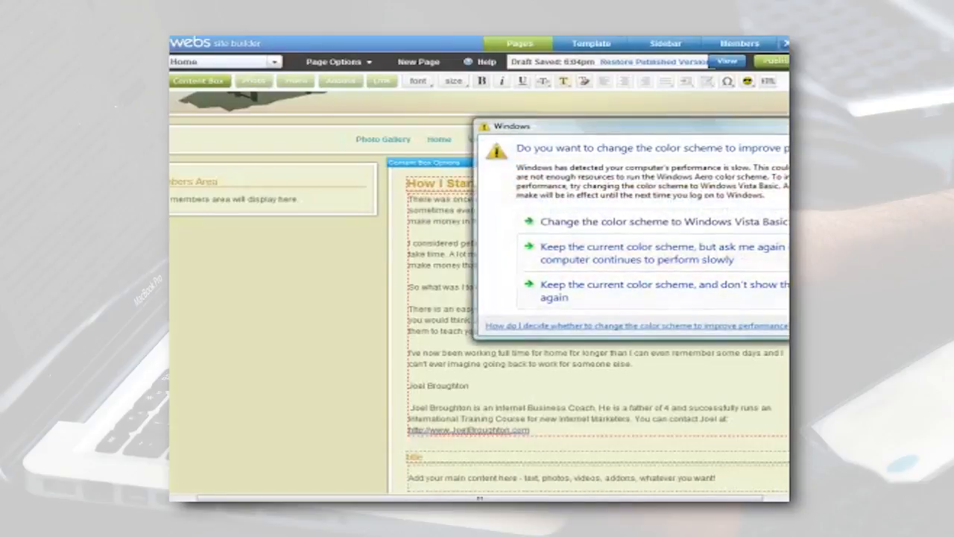
{"action": "left_click", "coordinate": [834, 124]}
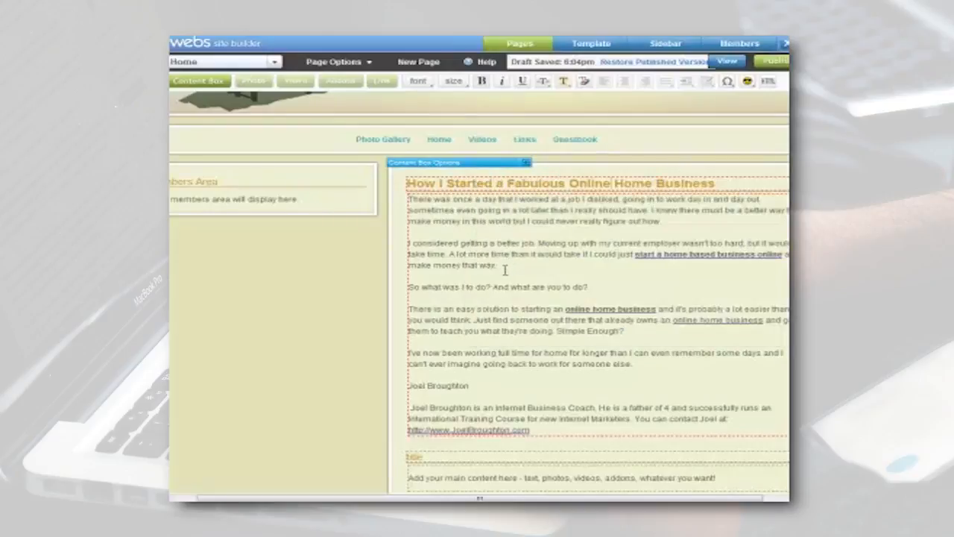
Look over the finished Home page draft, publish it, and publish all of the site's pages.
{"action": "scroll", "coordinate": [787, 241], "scroll_direction": "down", "scroll_amount": 3}
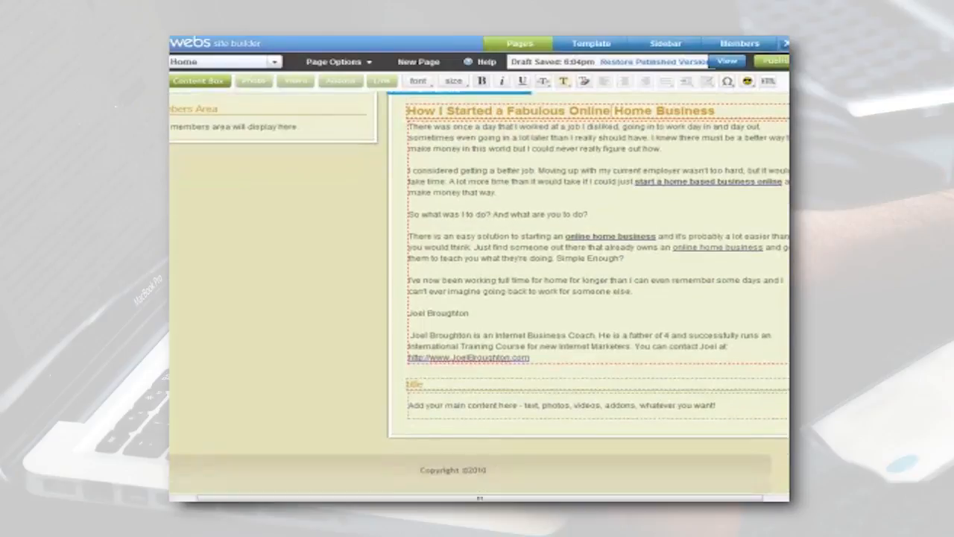
{"action": "scroll", "coordinate": [480, 293], "scroll_direction": "up", "scroll_amount": 6}
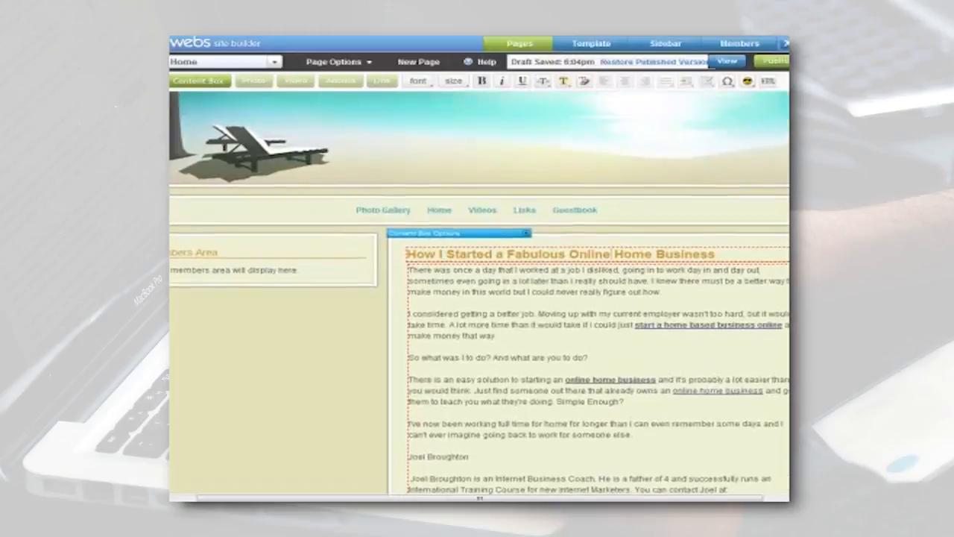
{"action": "scroll", "coordinate": [480, 293], "scroll_direction": "up", "scroll_amount": 2}
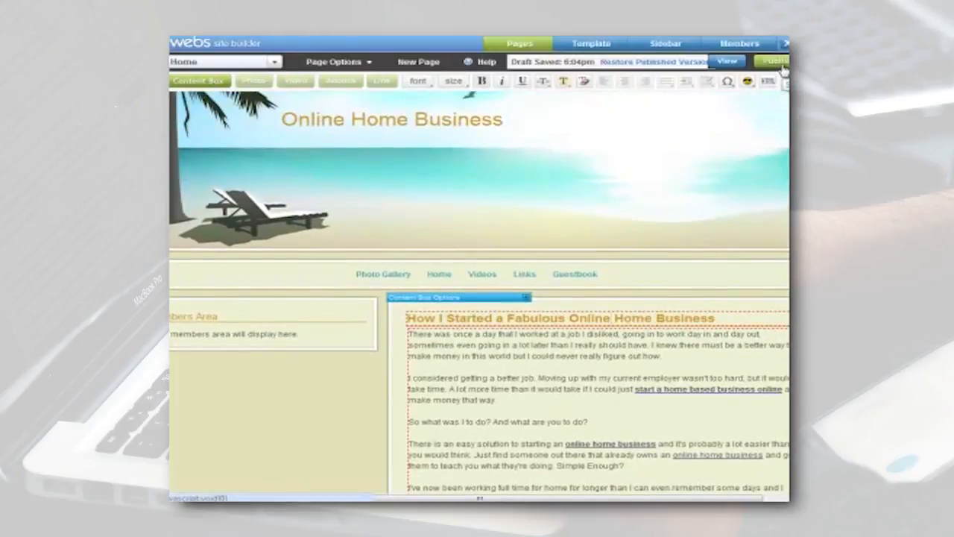
{"action": "left_click", "coordinate": [781, 64]}
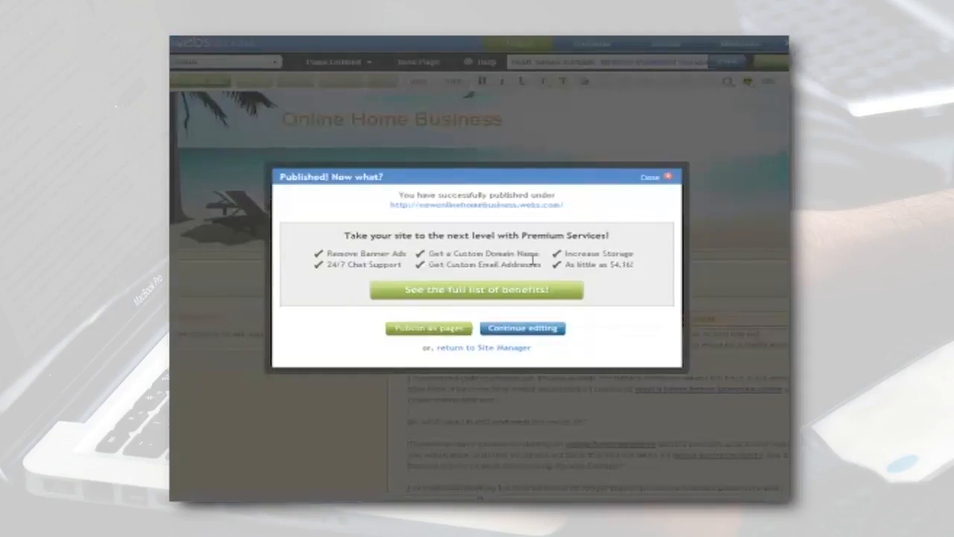
{"action": "left_click", "coordinate": [451, 330]}
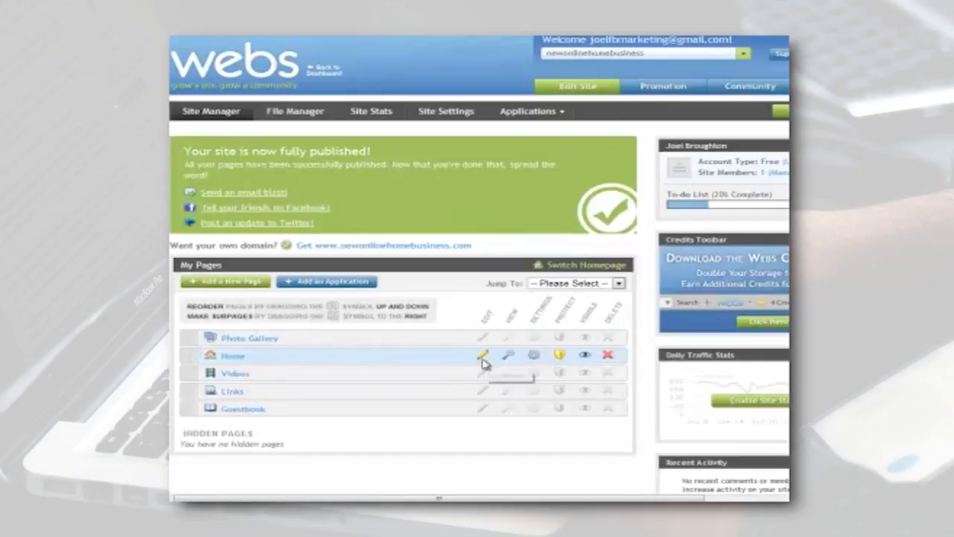
Reopen the Home page in the site builder and look through its published article and links.
{"action": "left_click", "coordinate": [237, 360]}
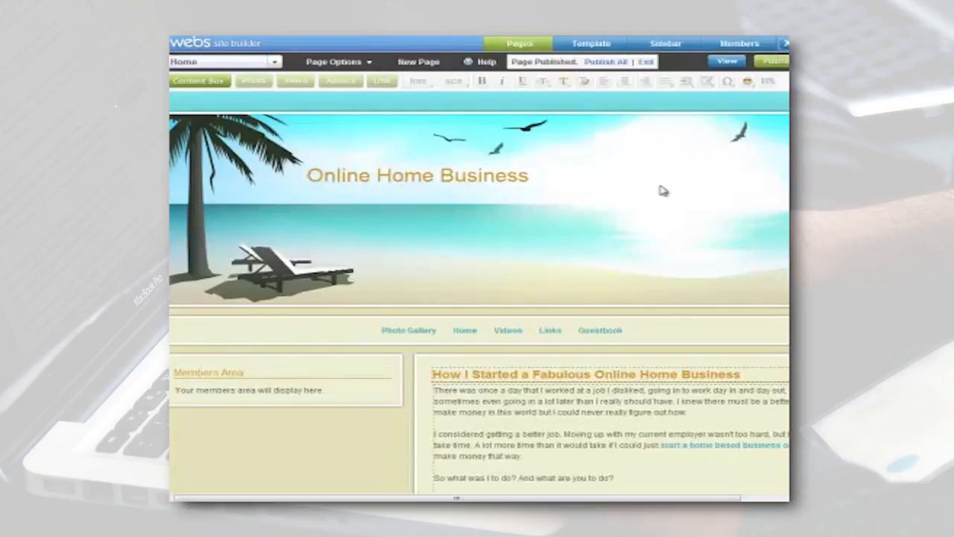
{"action": "scroll", "coordinate": [780, 175], "scroll_direction": "down", "scroll_amount": 5}
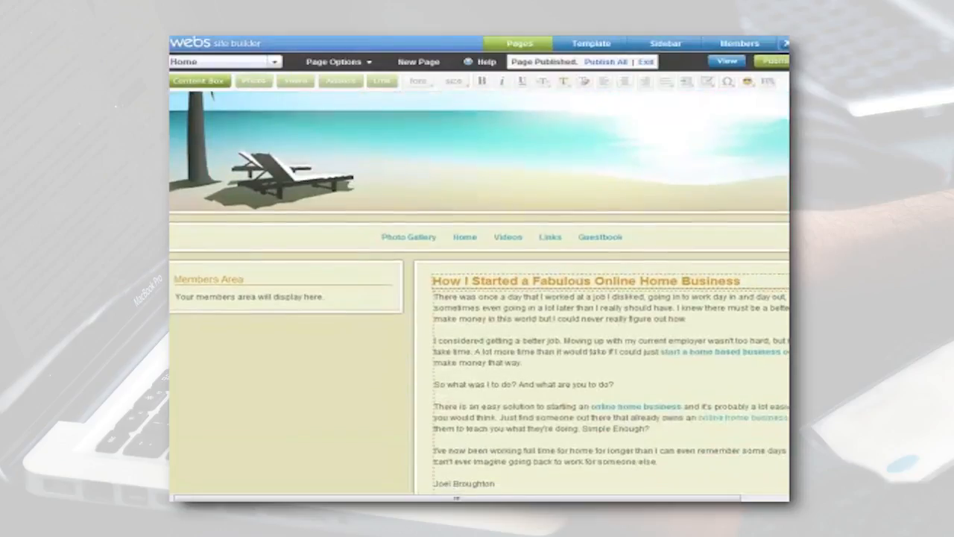
{"action": "scroll", "coordinate": [480, 293], "scroll_direction": "down", "scroll_amount": 2}
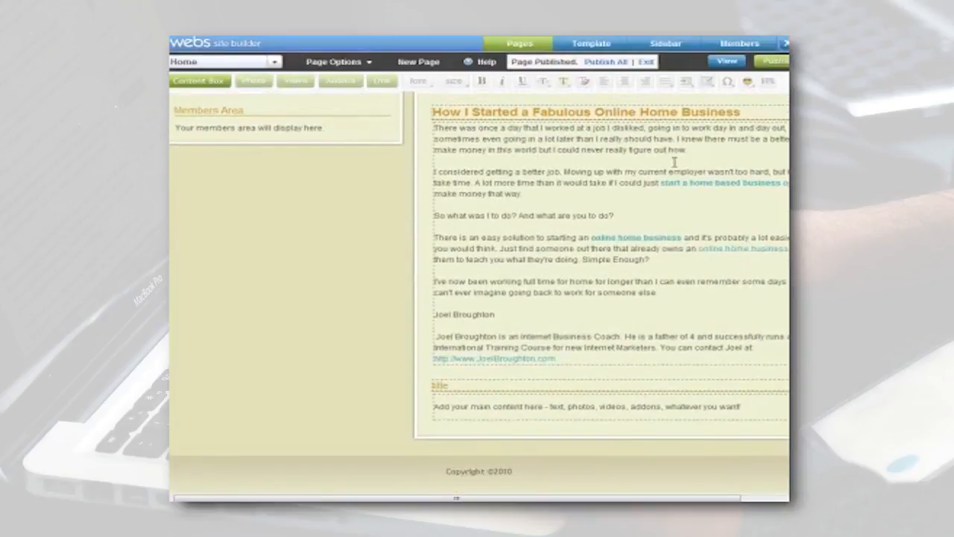
{"action": "scroll", "coordinate": [477, 291], "scroll_direction": "up", "scroll_amount": 5}
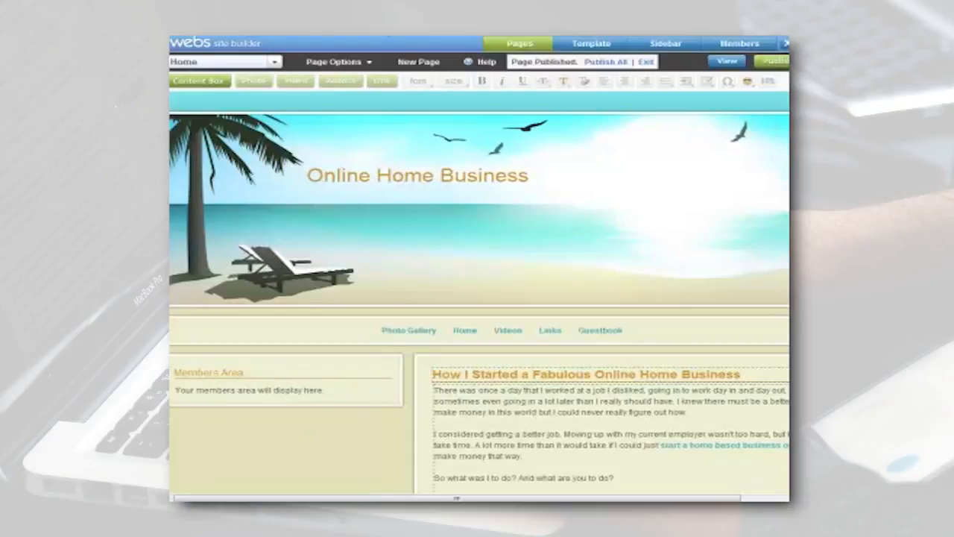
{"action": "type", "text": "http://"}
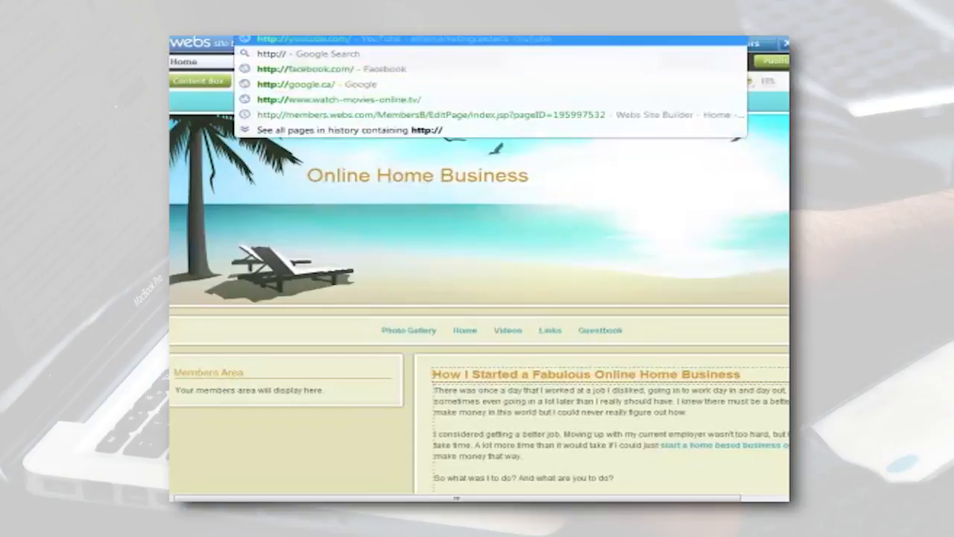
{"action": "type", "text": "newonl"}
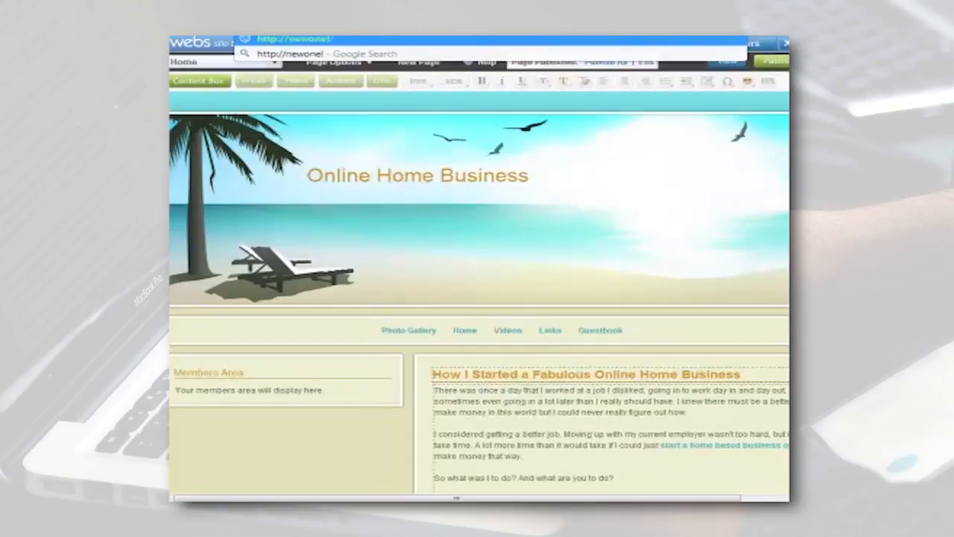
{"action": "type", "text": "ine"}
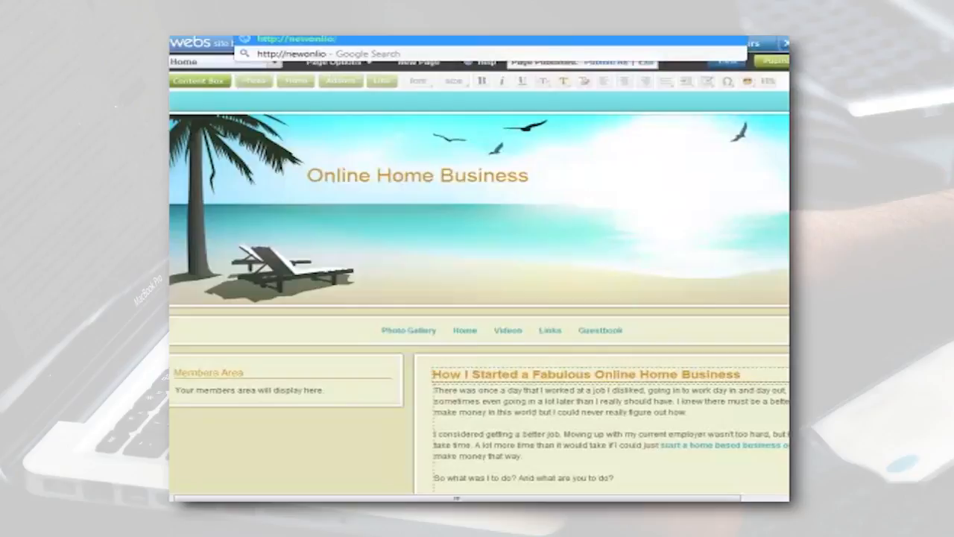
{"action": "type", "text": "homebusiness/"}
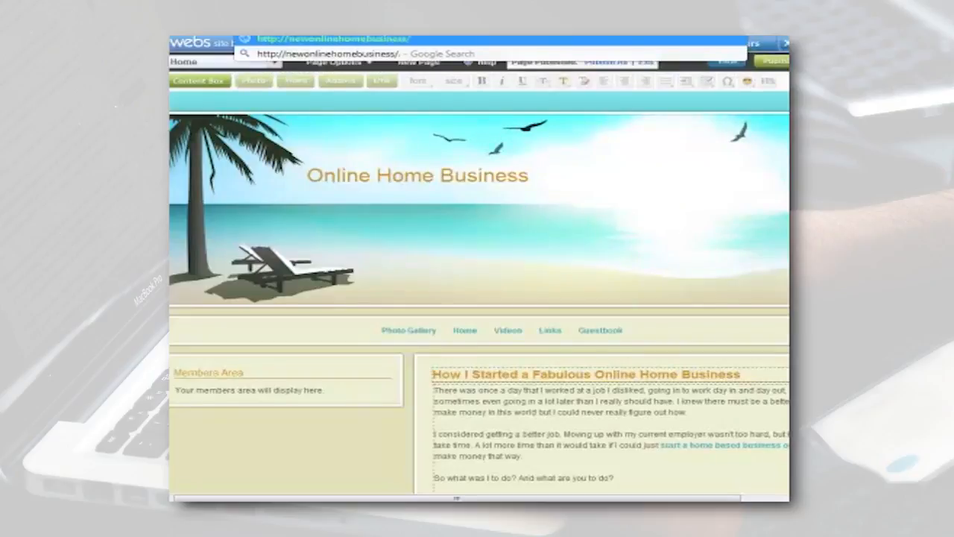
{"action": "key", "text": "BackSpace"}
{"action": "type", "text": ".we"}
{"action": "type", "text": "bs.com"}
{"action": "key", "text": "Return"}
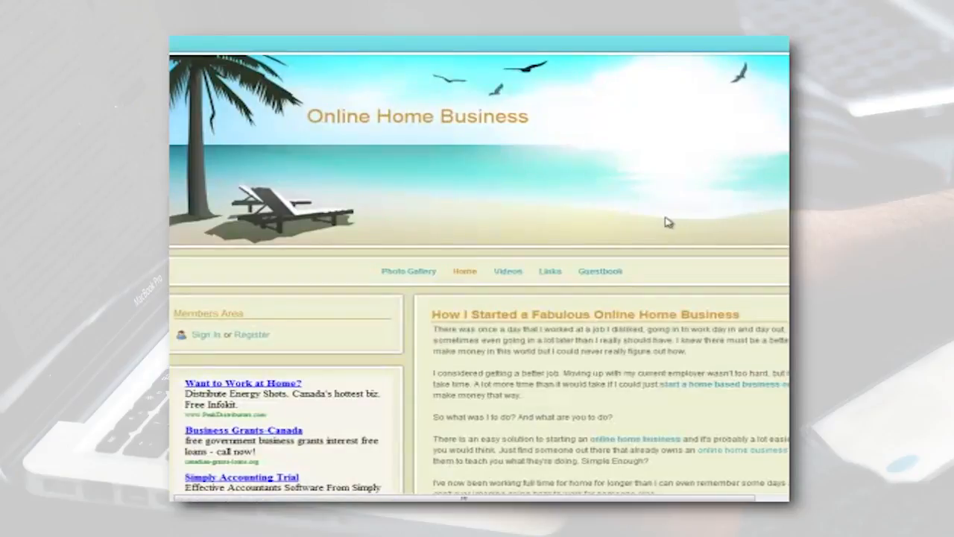
Review the article on the live Home page and check its bold "online home business" link.
{"action": "scroll", "coordinate": [666, 221], "scroll_direction": "down", "scroll_amount": 3}
{"action": "scroll", "coordinate": [666, 222], "scroll_direction": "down", "scroll_amount": 2}
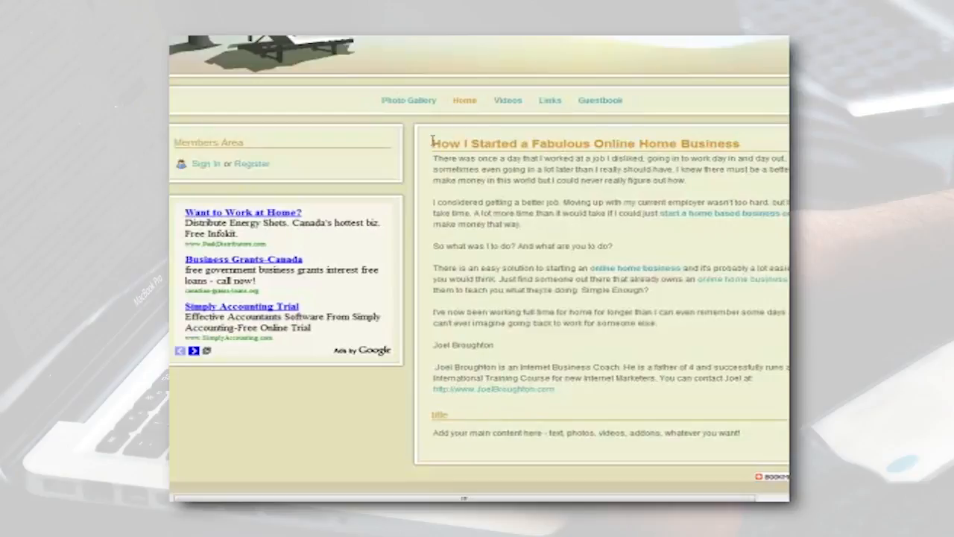
{"action": "left_click_drag", "start_coordinate": [432, 139], "coordinate": [580, 391]}
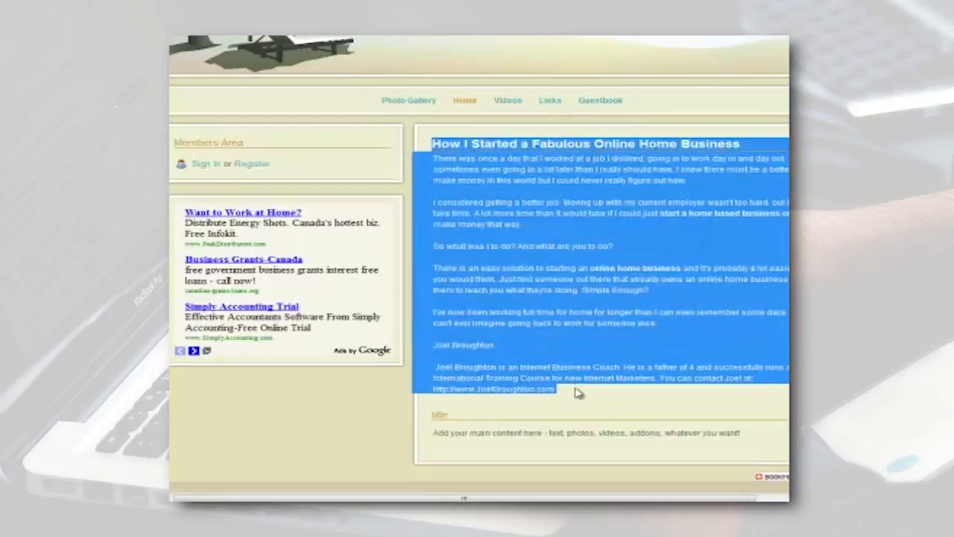
{"action": "left_click", "coordinate": [580, 391]}
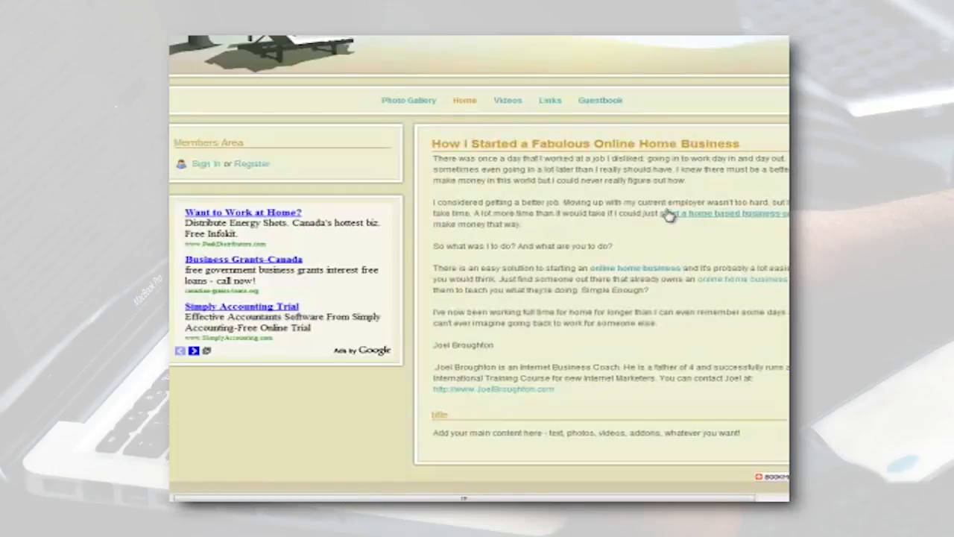
{"action": "left_click", "coordinate": [651, 273]}
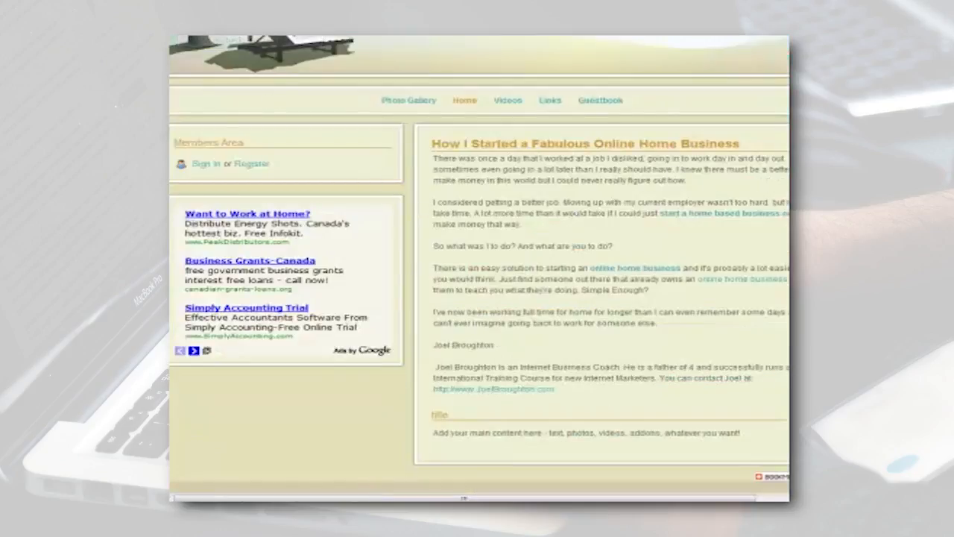
{"action": "scroll", "coordinate": [479, 268], "scroll_direction": "up", "scroll_amount": 3}
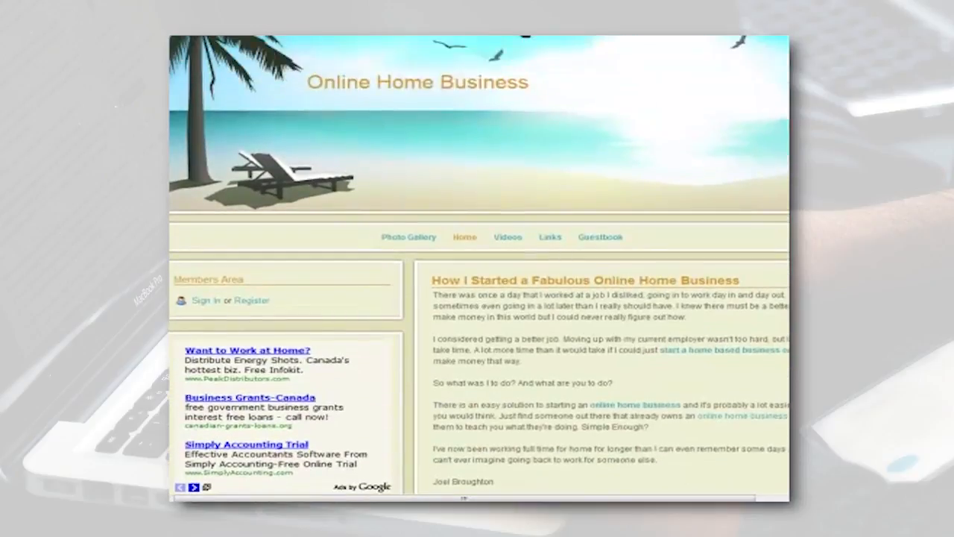
{"action": "scroll", "coordinate": [480, 269], "scroll_direction": "up", "scroll_amount": 1}
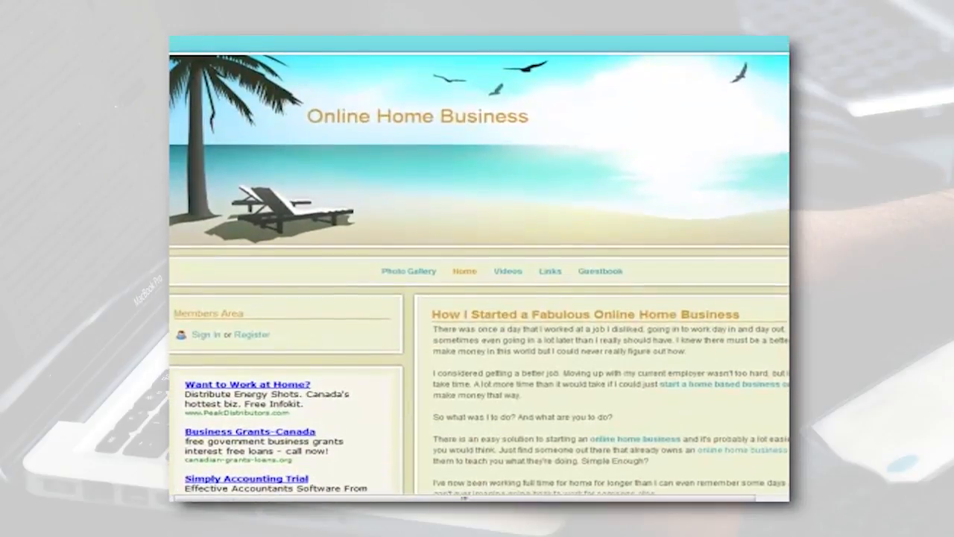
Look over the full live Home page, from the header down to the author bio and the leftover placeholder box.
{"action": "scroll", "coordinate": [479, 269], "scroll_direction": "down", "scroll_amount": 1}
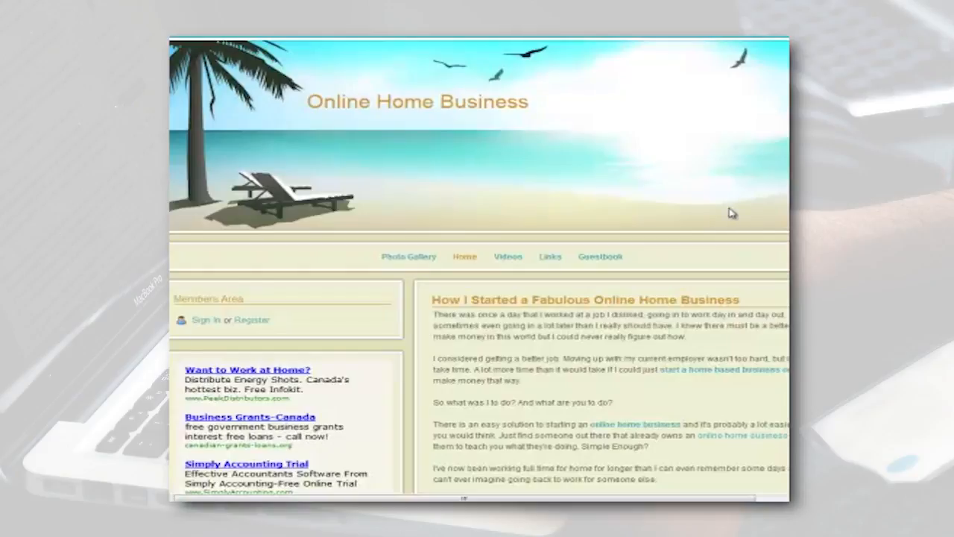
{"action": "scroll", "coordinate": [479, 268], "scroll_direction": "down", "scroll_amount": 3}
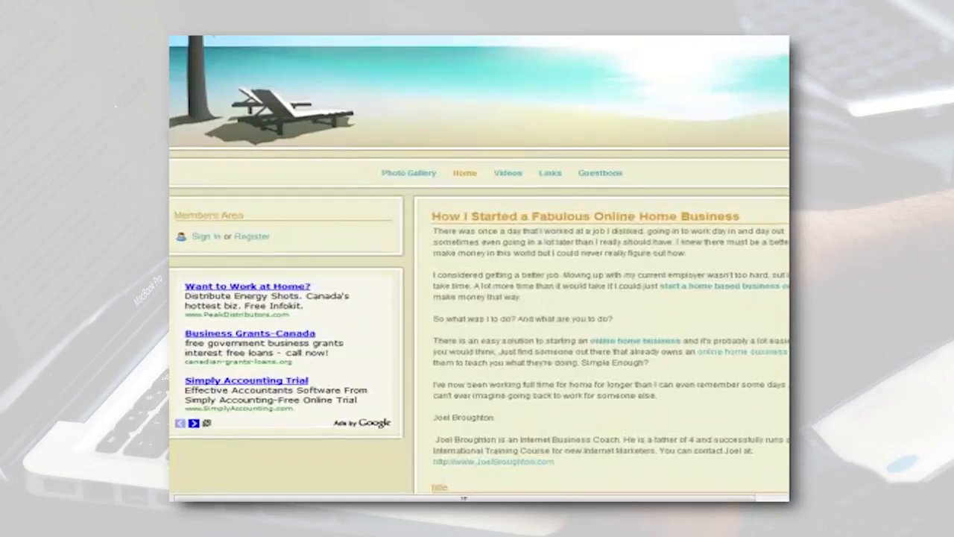
{"action": "scroll", "coordinate": [479, 269], "scroll_direction": "down", "scroll_amount": 2}
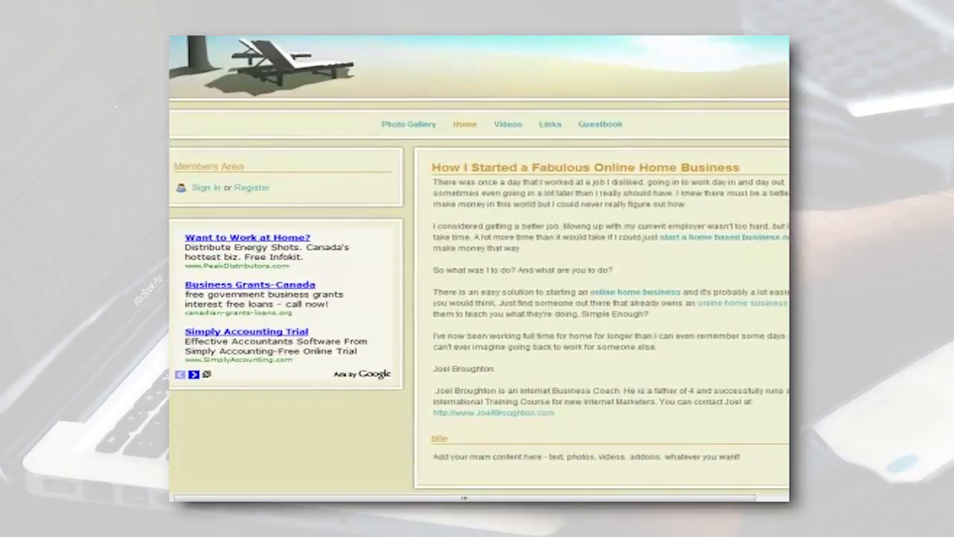
{"action": "scroll", "coordinate": [479, 268], "scroll_direction": "up", "scroll_amount": 5}
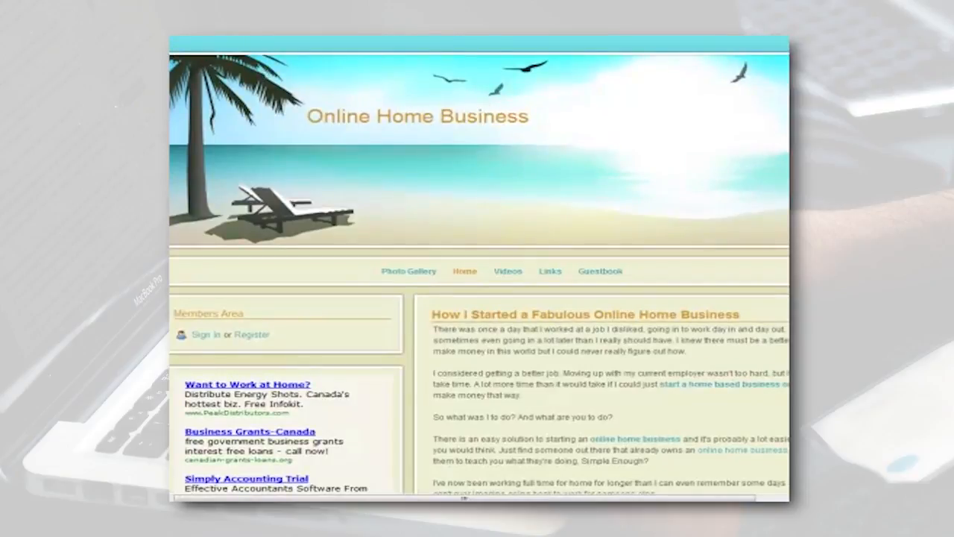
Return to the Home page in the site builder, select the unused placeholder content box below the author bio, and collapse its options.
{"action": "left_click", "coordinate": [179, 24]}
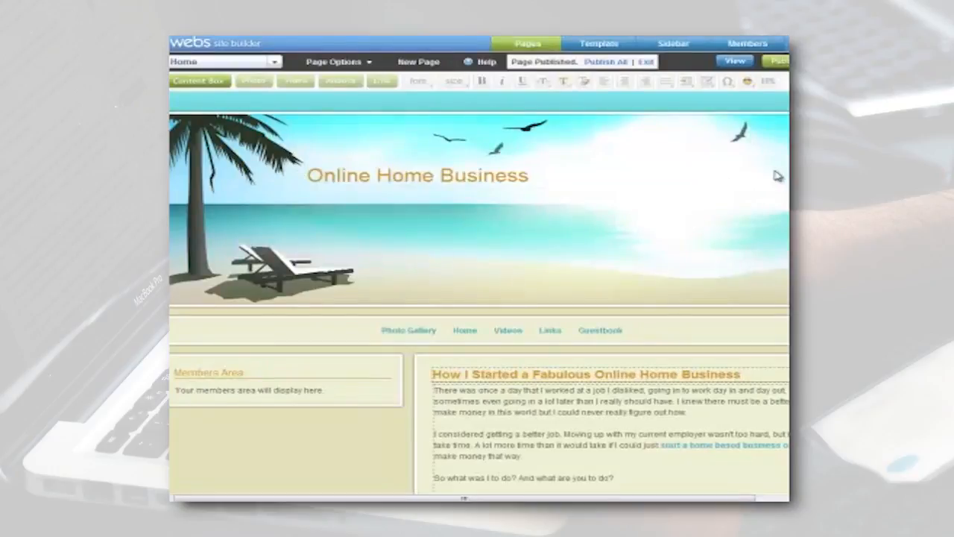
{"action": "scroll", "coordinate": [414, 378], "scroll_direction": "down", "scroll_amount": 6}
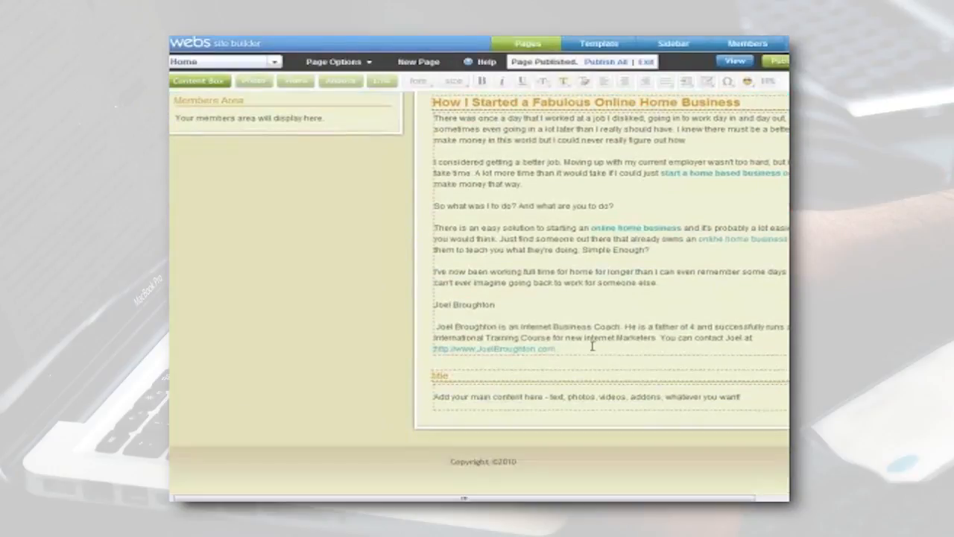
{"action": "left_click", "coordinate": [441, 376]}
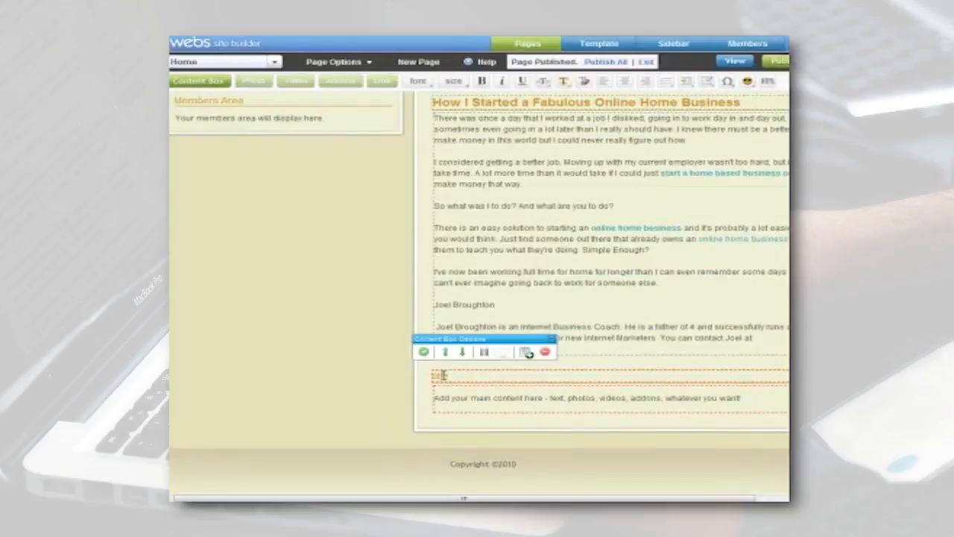
{"action": "left_click", "coordinate": [552, 340]}
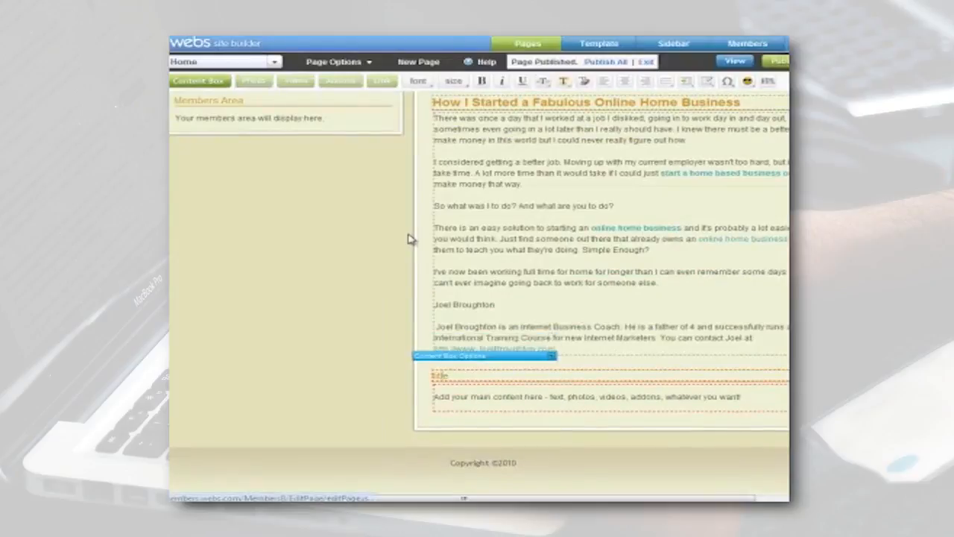